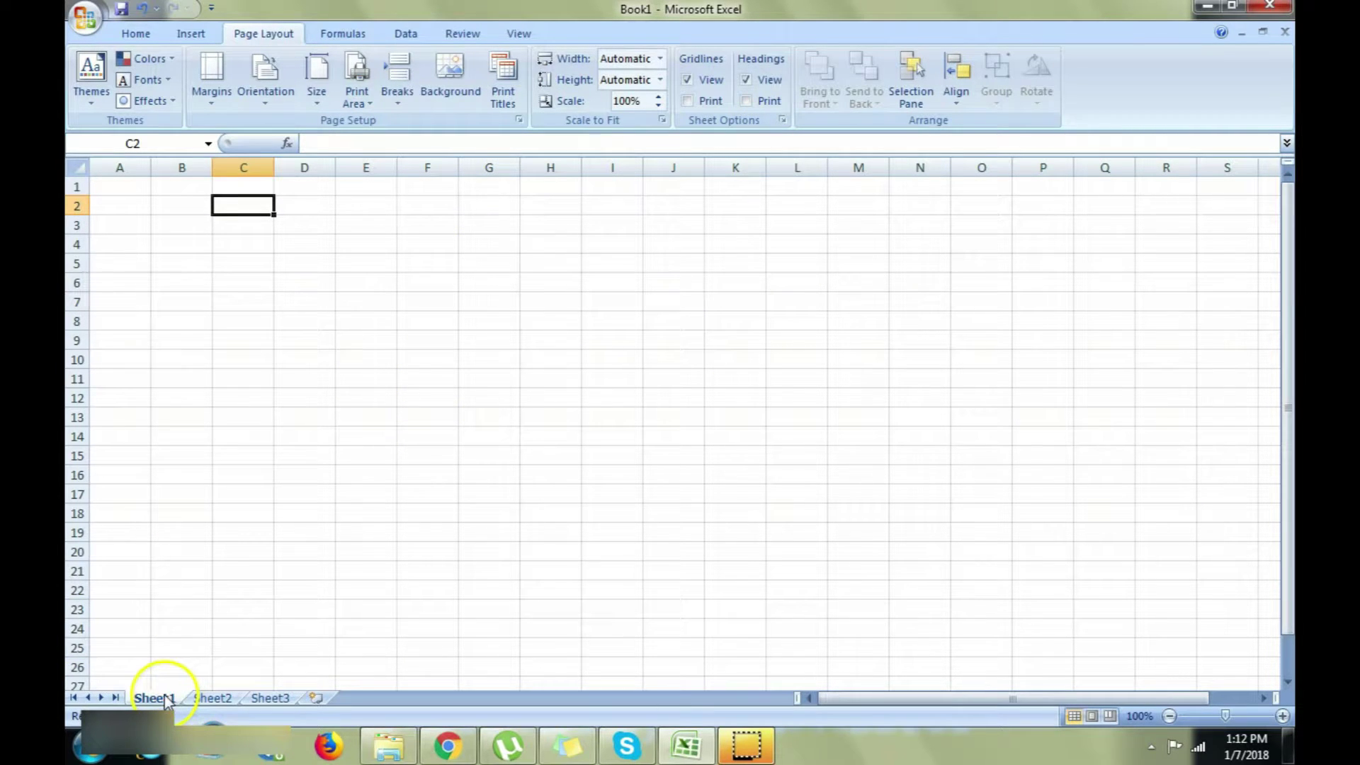
Step: View Sheet2 and return to Sheet1, closing the Windows color scheme prompt without choosing an option
left_click(212, 699)
left_click(263, 698)
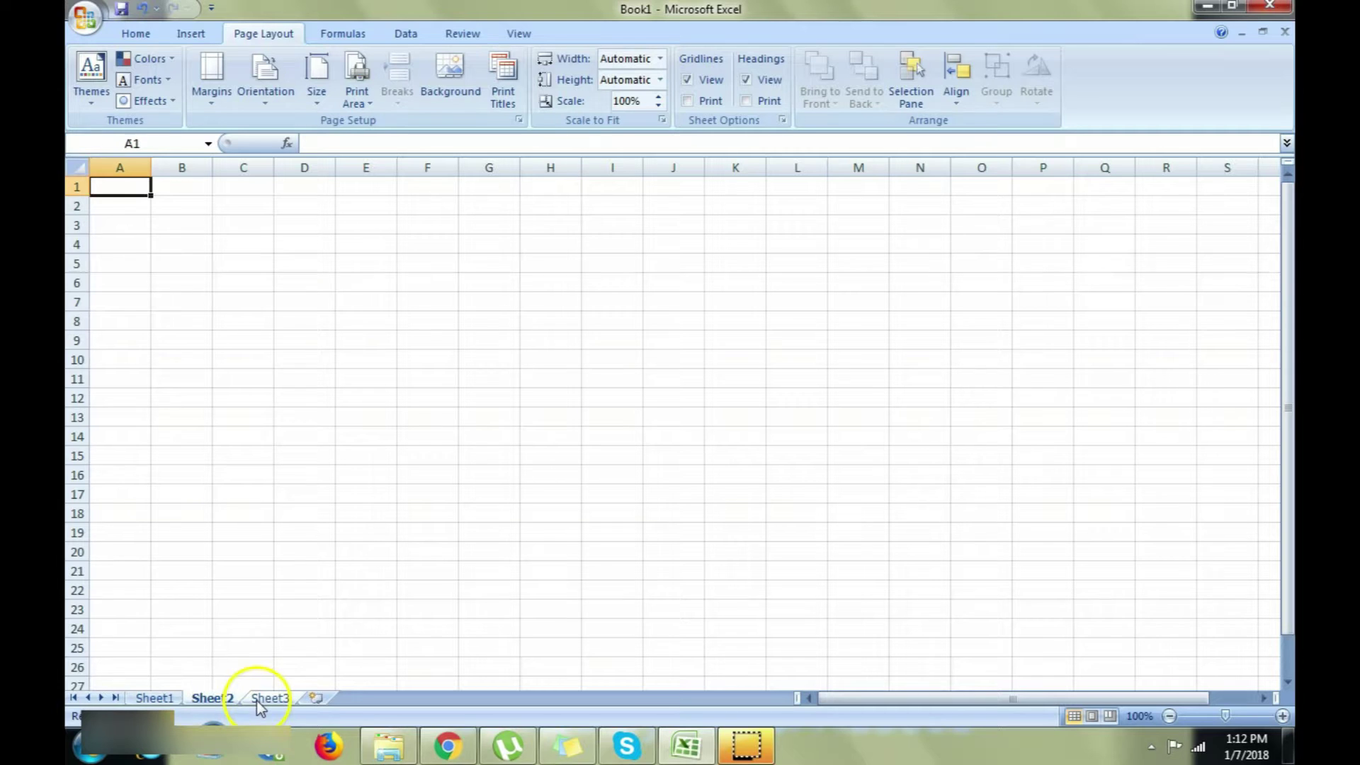
left_click(160, 698)
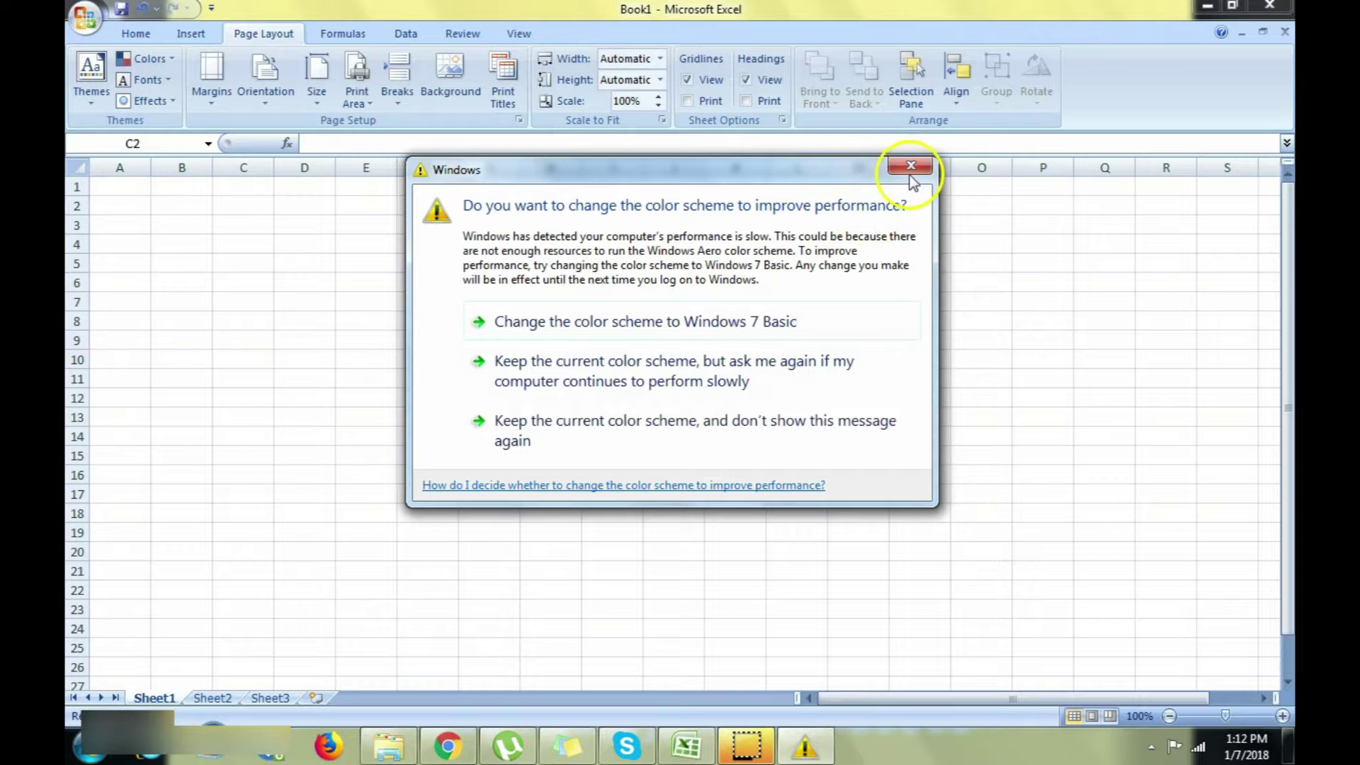
left_click(911, 167)
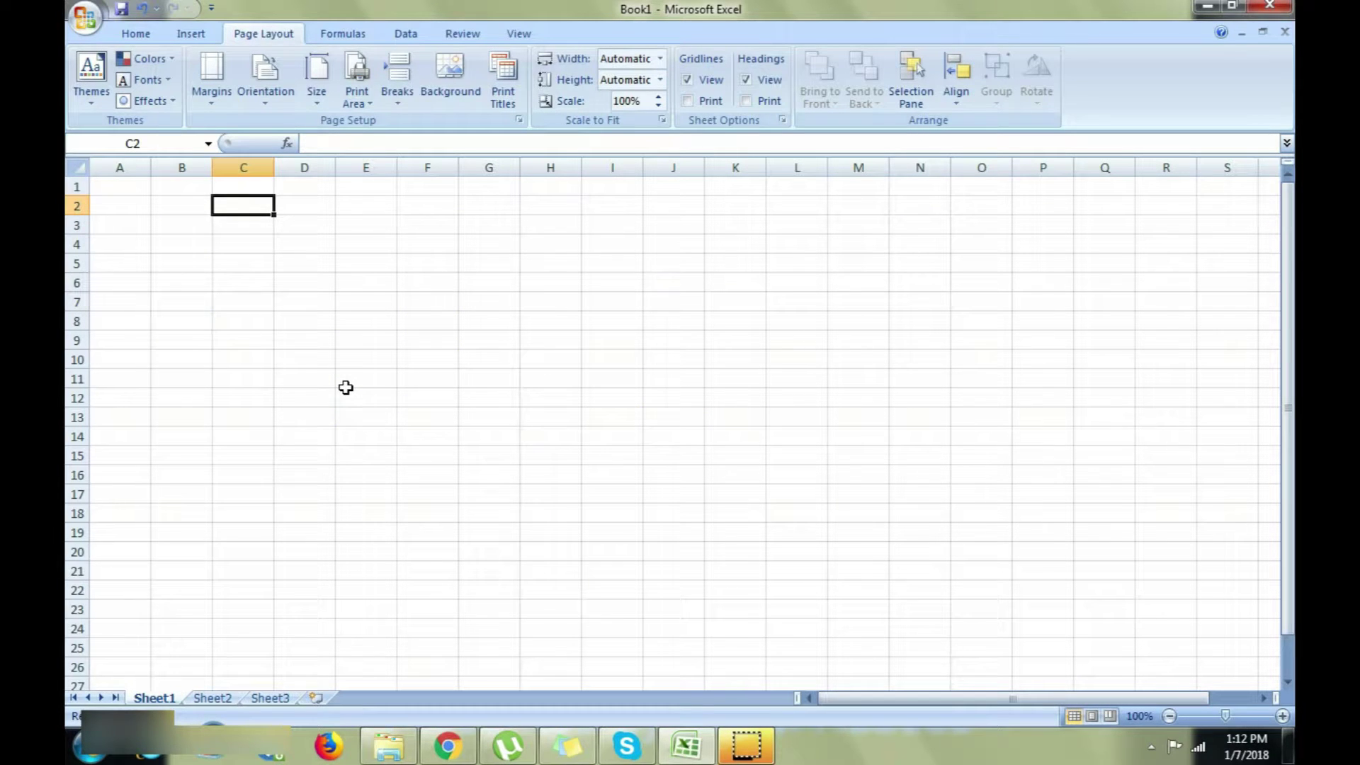
Step: Look through the worksheets Sheet2, Sheet3 and Sheet1 in turn, ending back on Sheet1
left_click(224, 697)
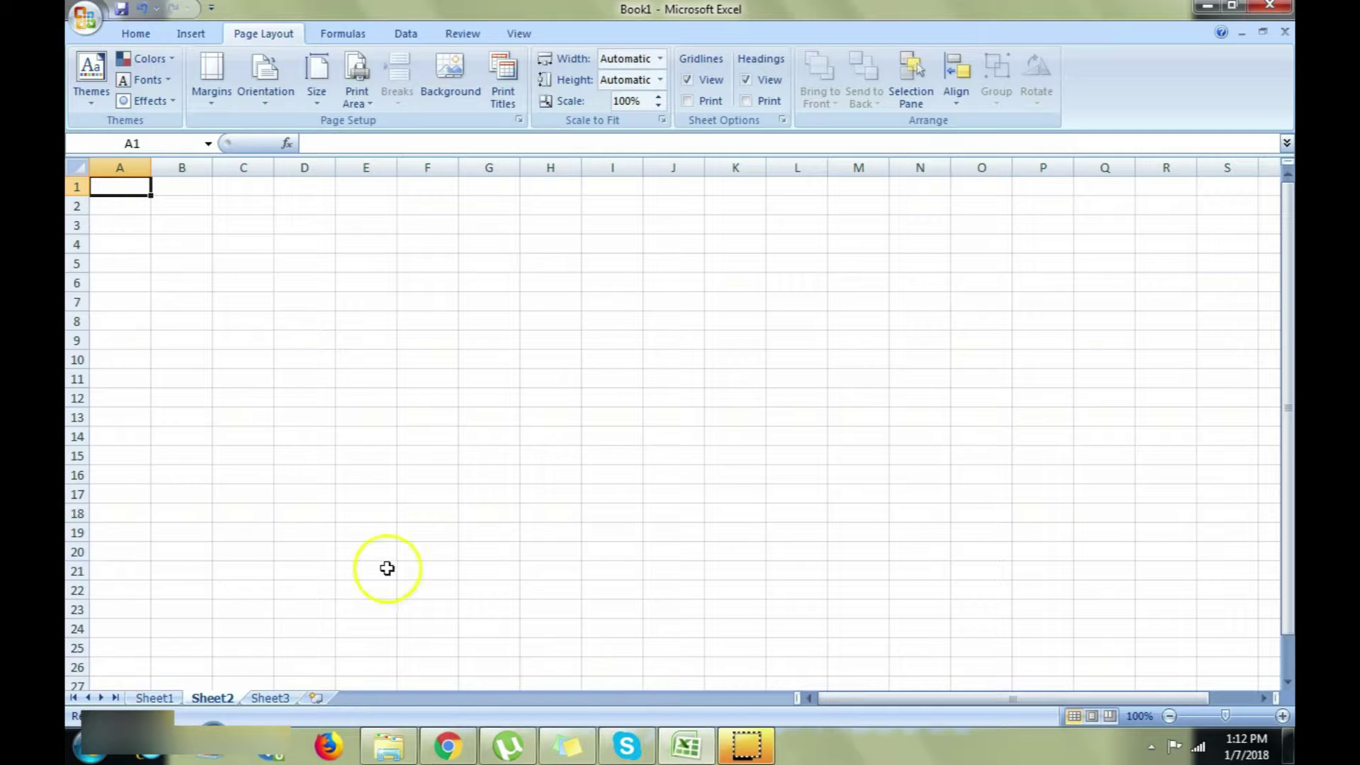
left_click(283, 697)
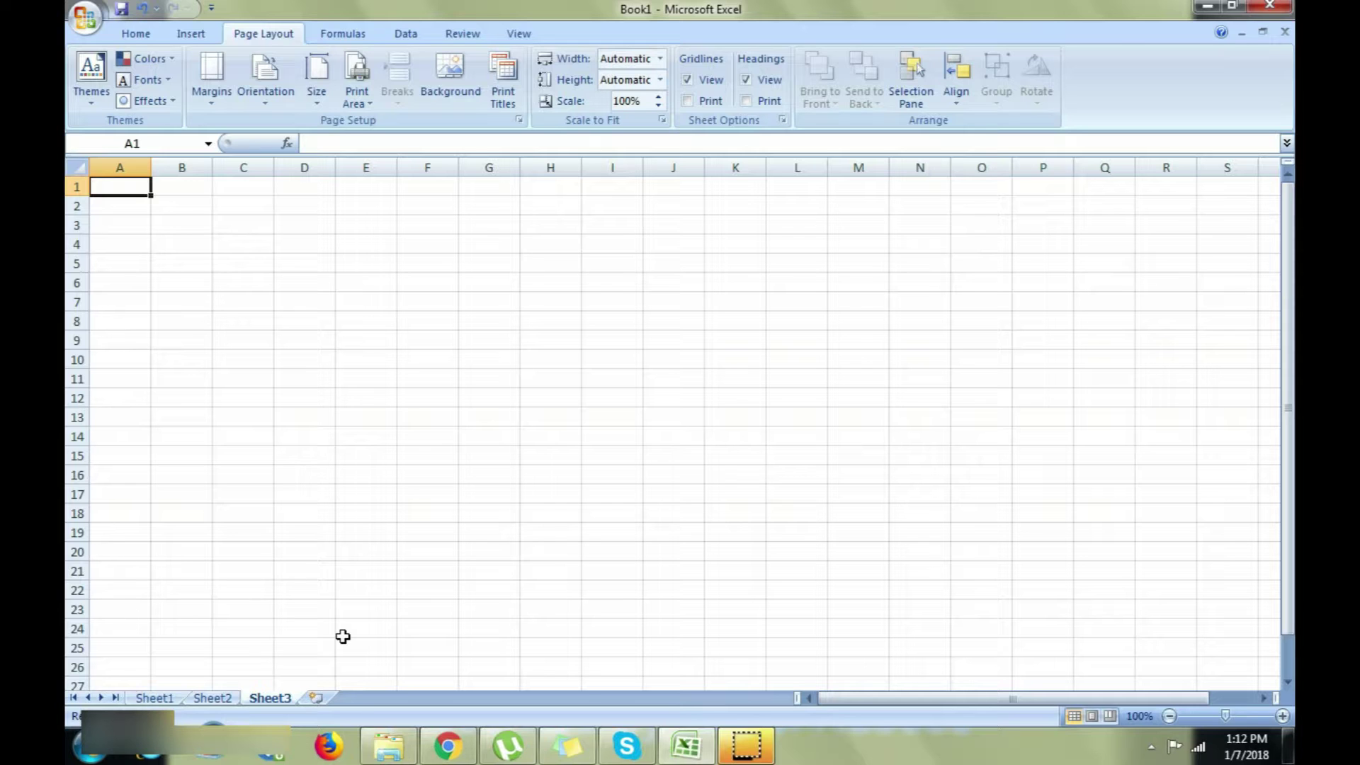
left_click(156, 698)
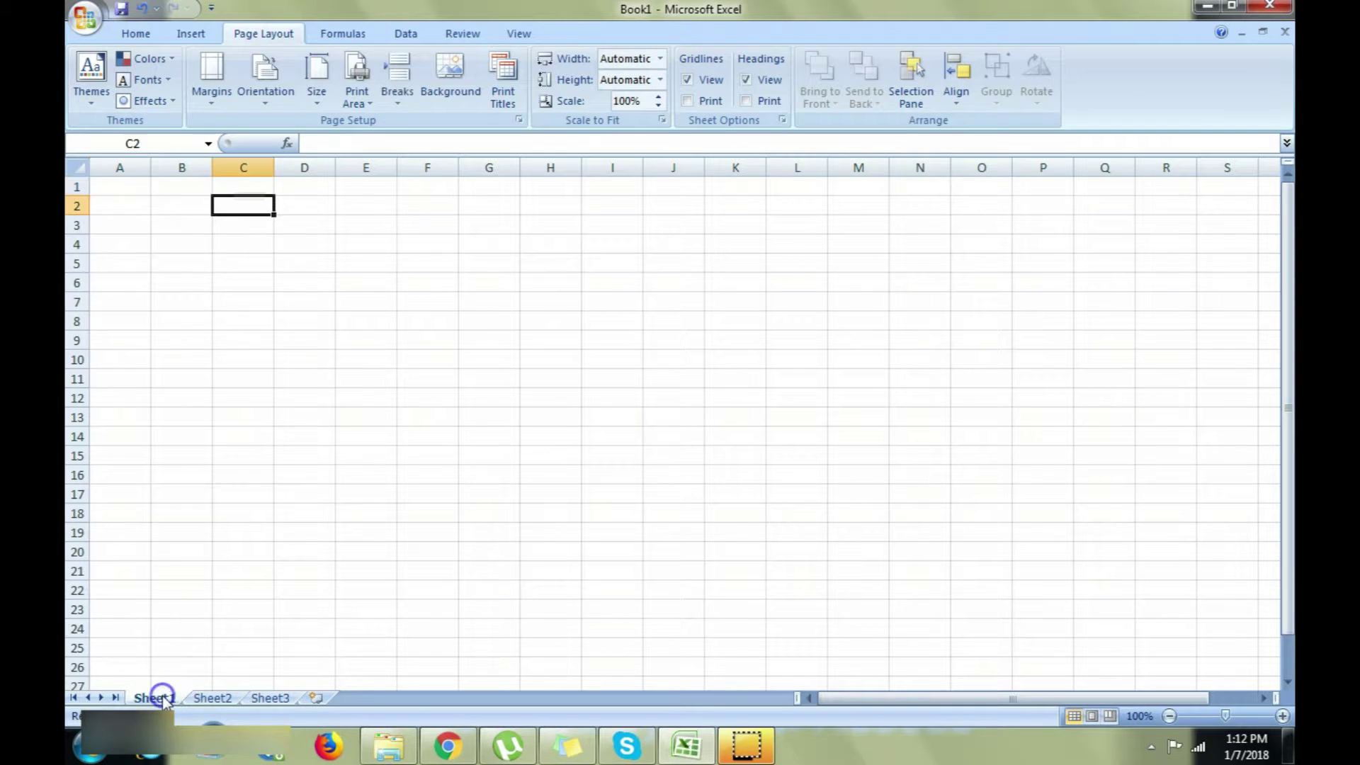
left_click(199, 699)
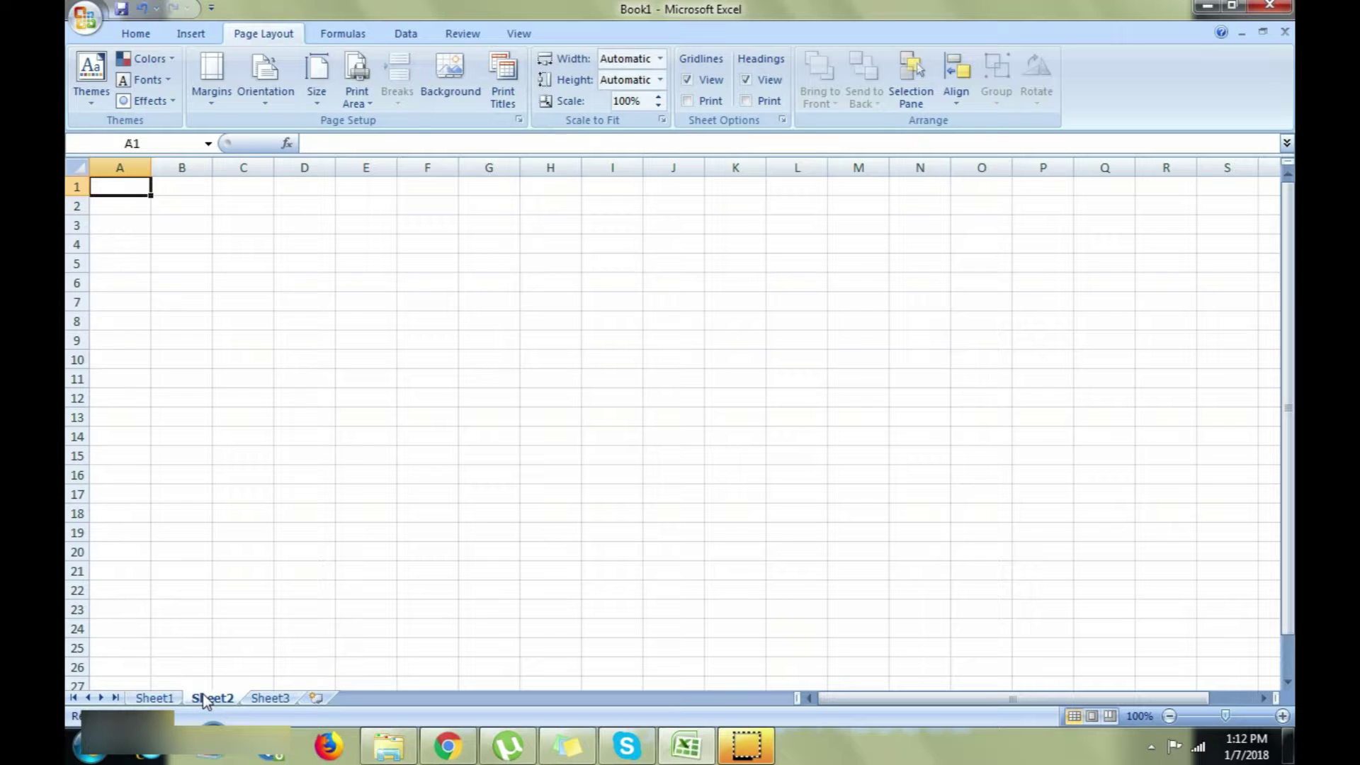
left_click(267, 699)
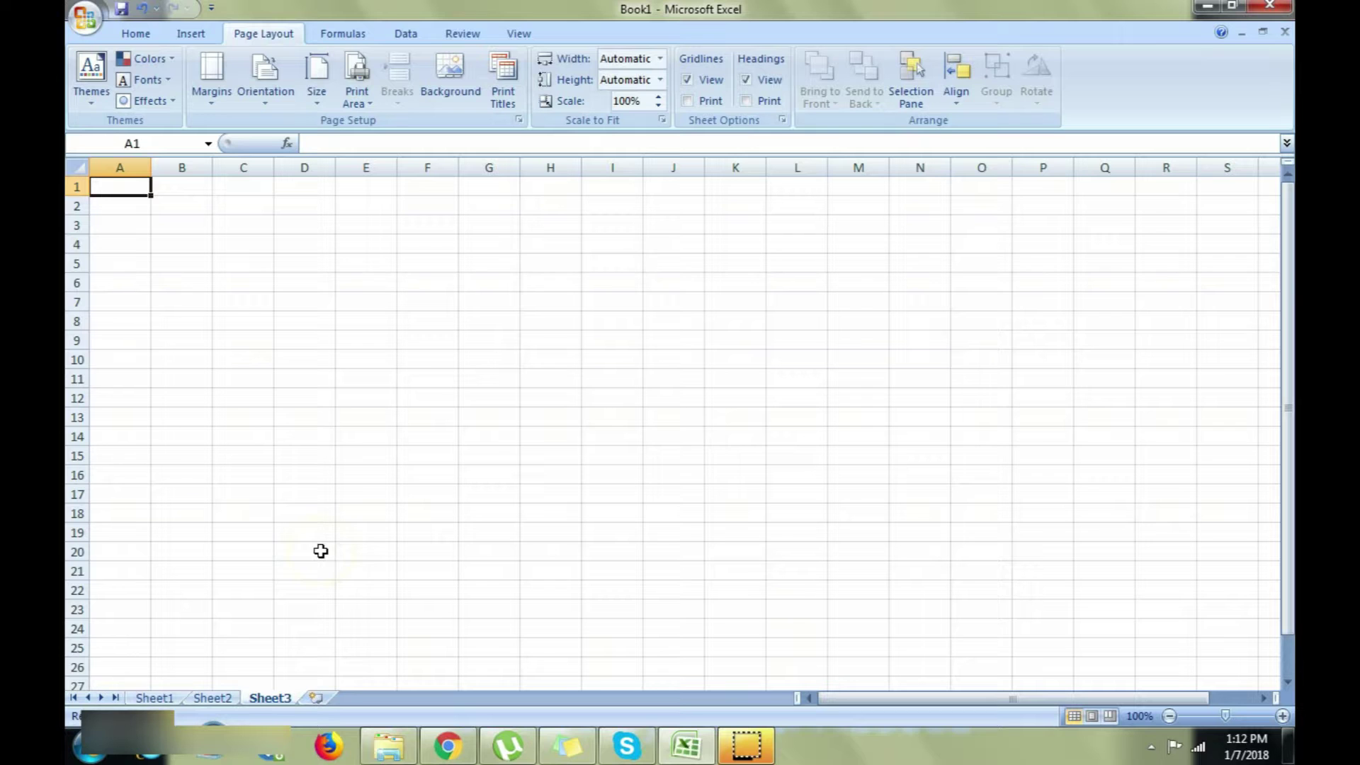
left_click(163, 697)
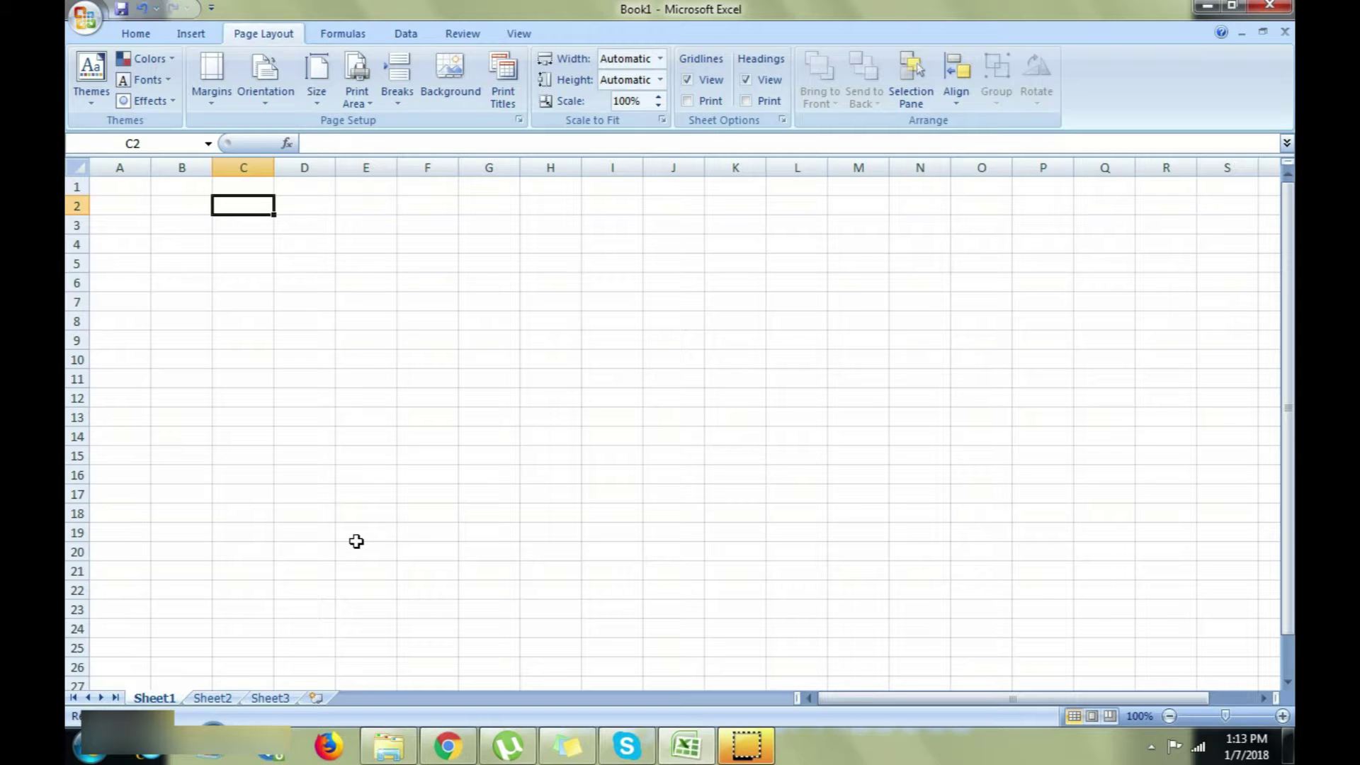
Step: Make A1 the active cell and walk cell by cell across row 1 and back to A1
key("Left")
key("Left")
key("Up")
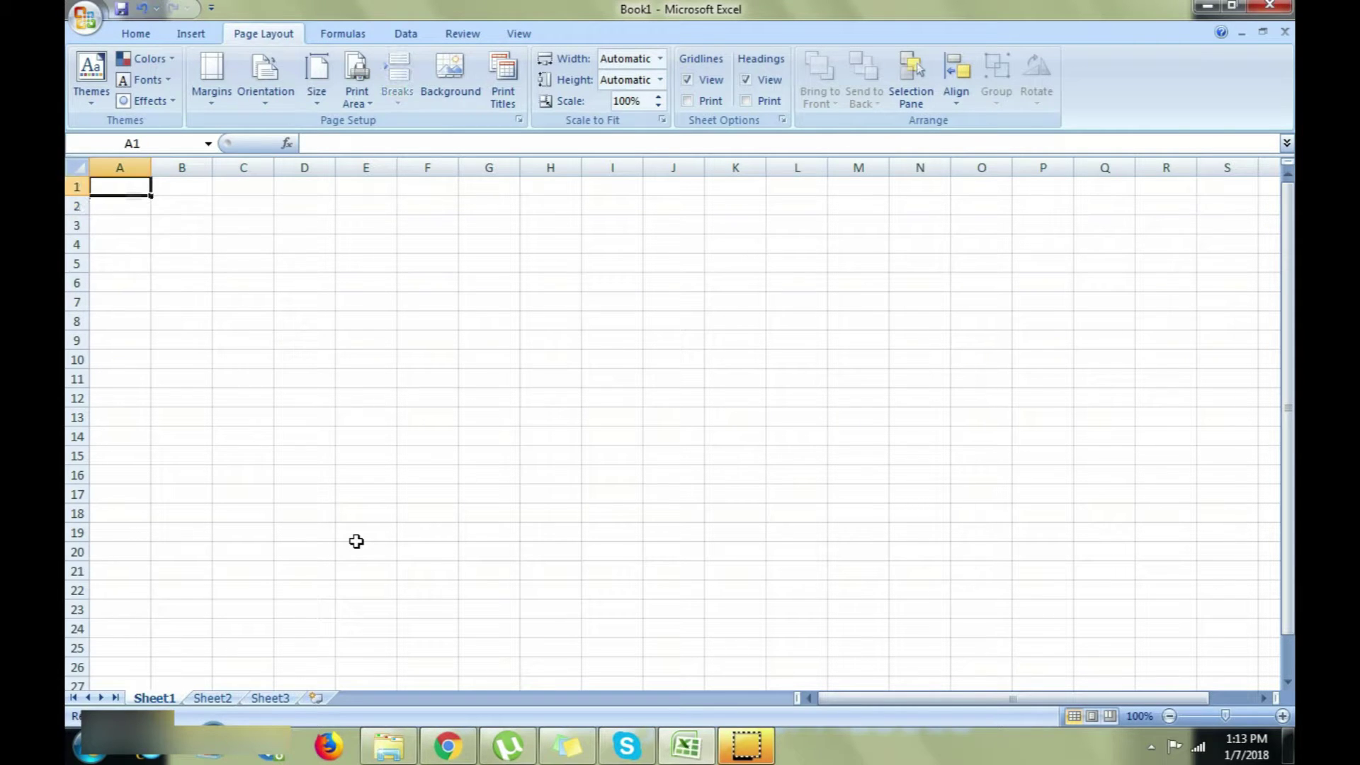
key("Right")
key("Right")
key("Right")
key("Right")
key("Right")
key("Right")
key("Right")
key("Right")
key("Right")
key("Left")
key("Left")
key("Left")
key("Left")
key("Left")
key("Left")
key("Left")
key("Left")
key("Left")
Step: Select the whole of column A and the whole of row 1, dismissing the Windows color scheme prompt
left_click(120, 168)
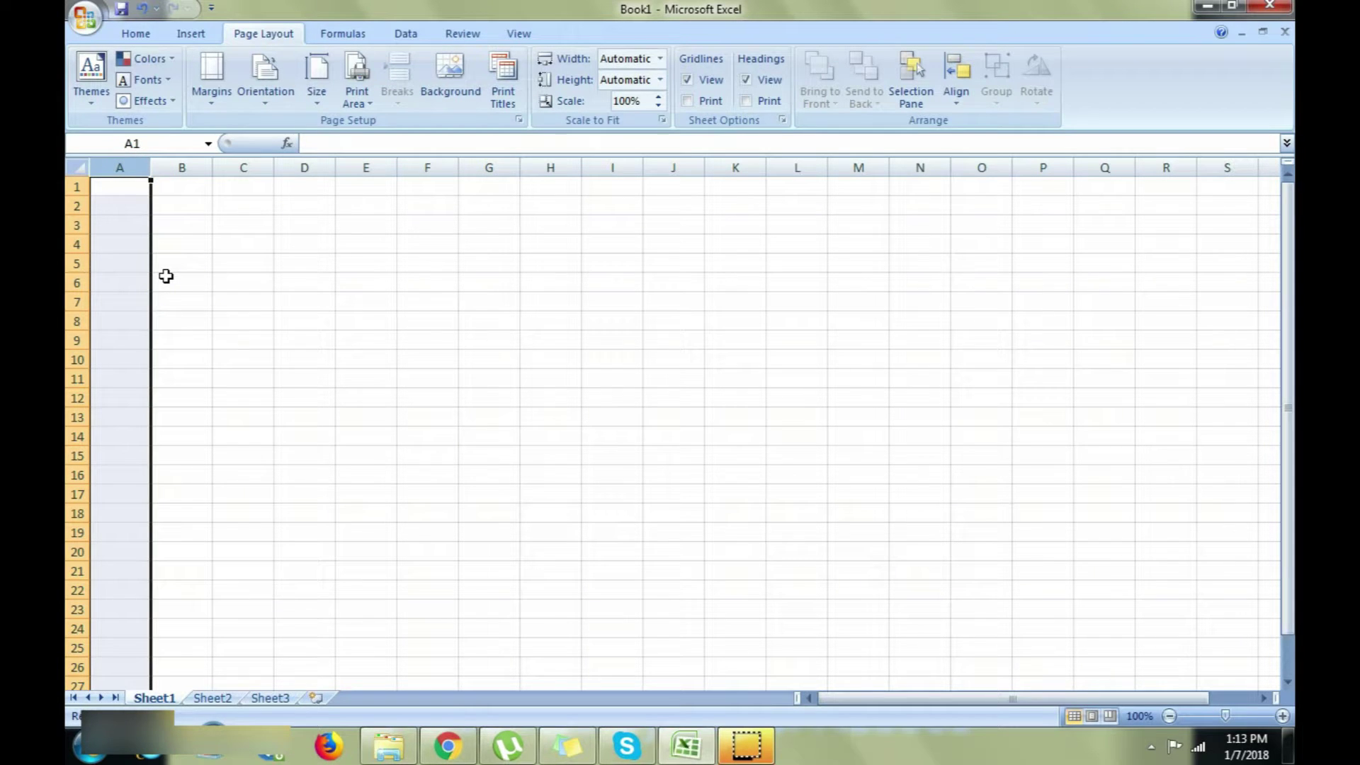
left_click(81, 187)
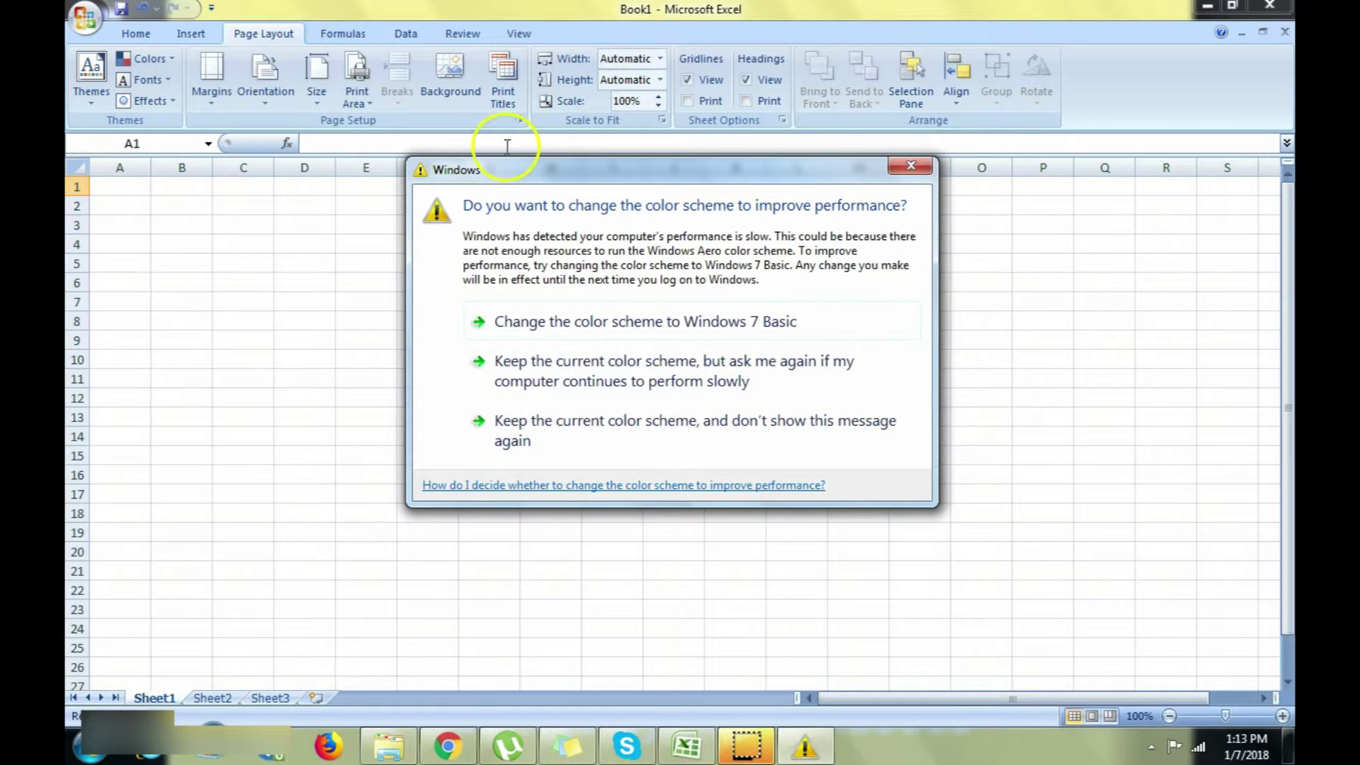
left_click(897, 170)
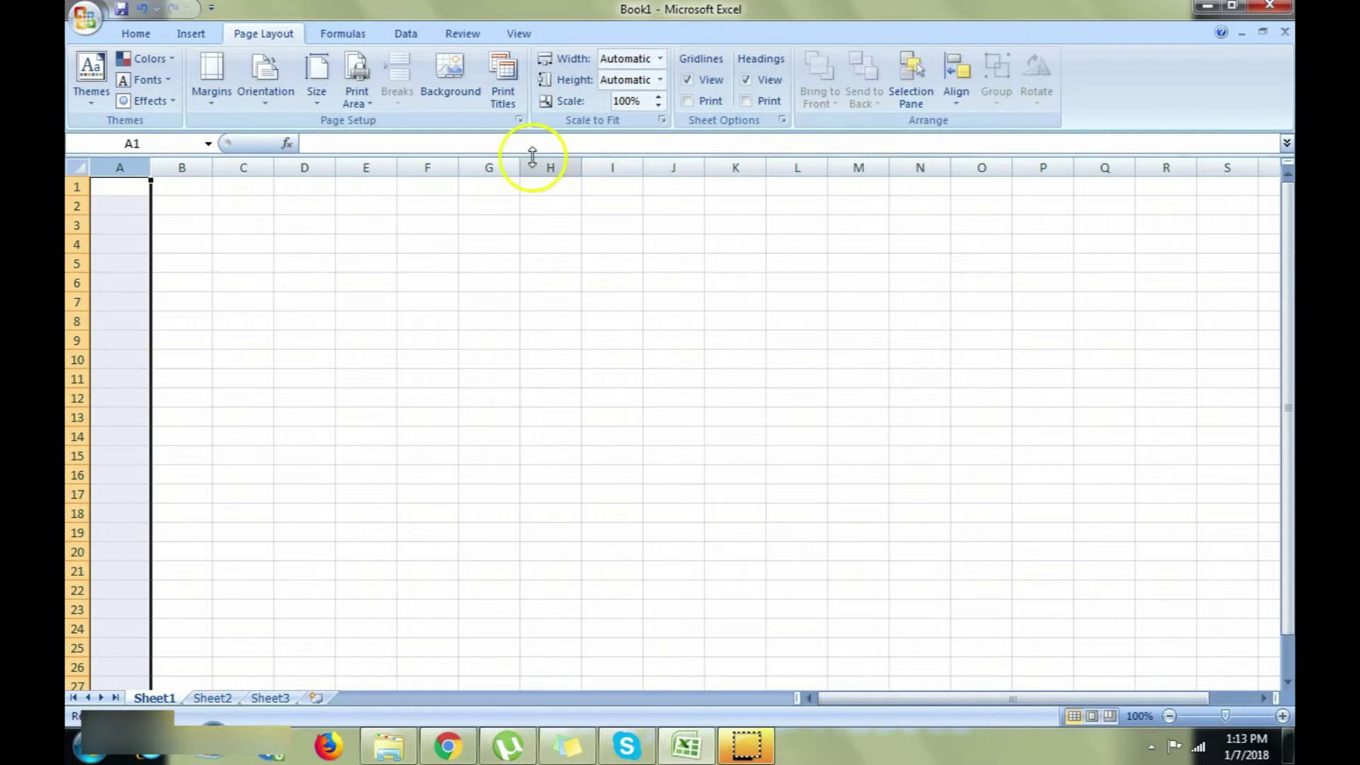
left_click(79, 188)
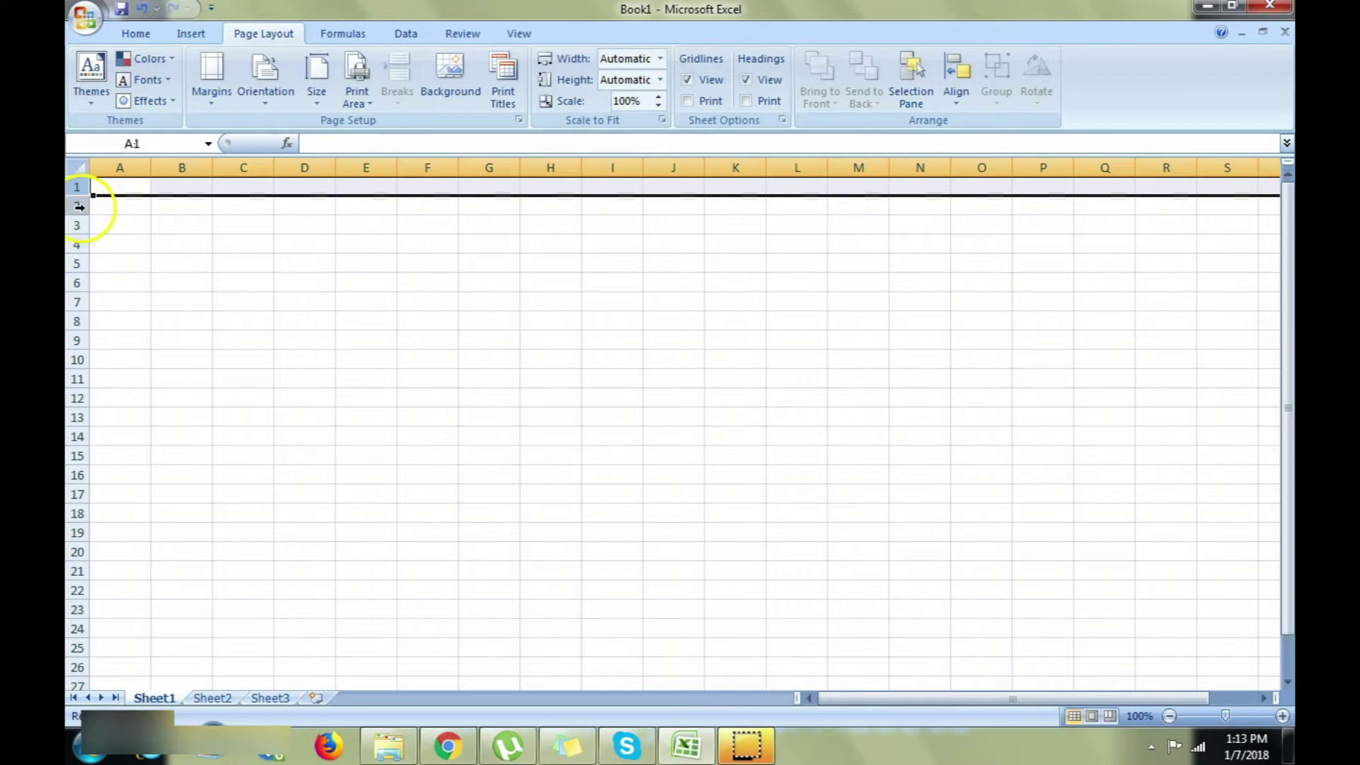
Step: Select the entire columns A, B, C and D one after another
left_click(115, 204)
left_click(118, 167)
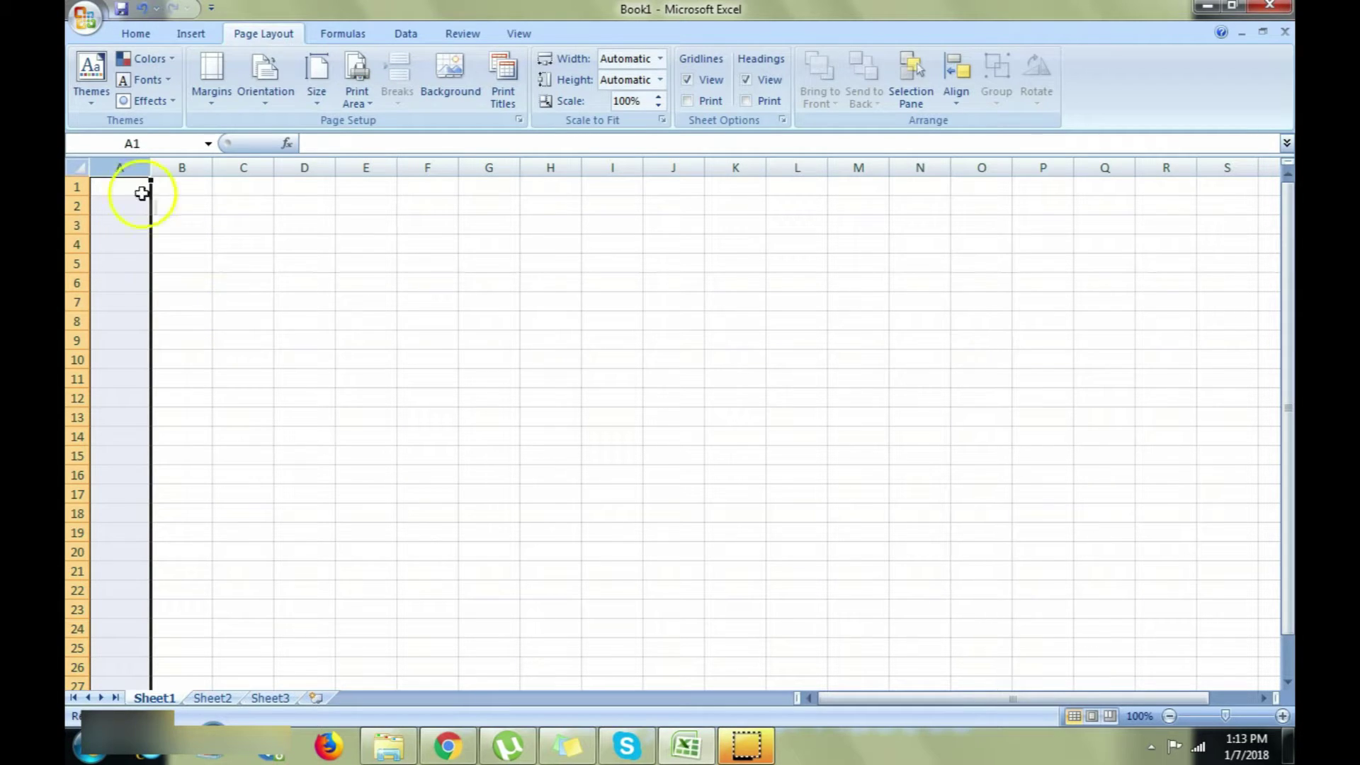
left_click(178, 168)
left_click(245, 168)
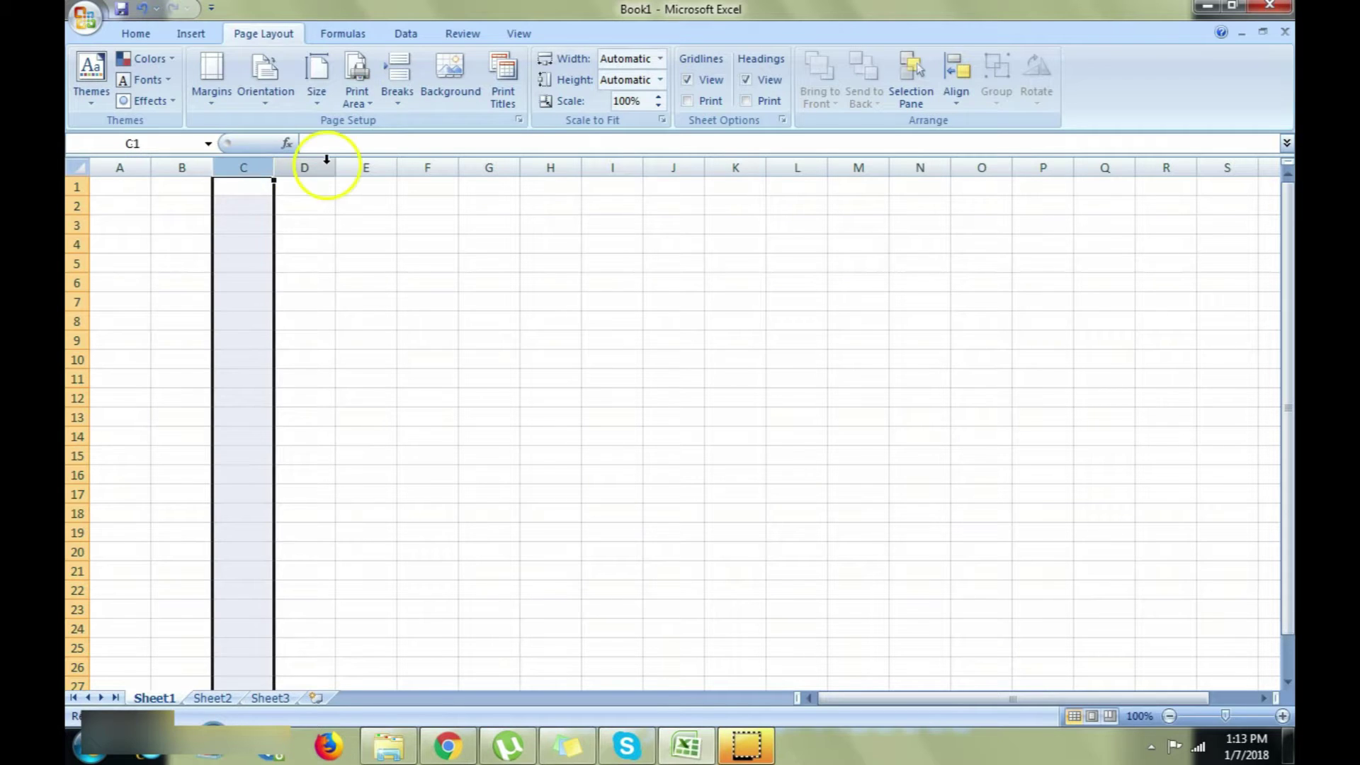
left_click(323, 168)
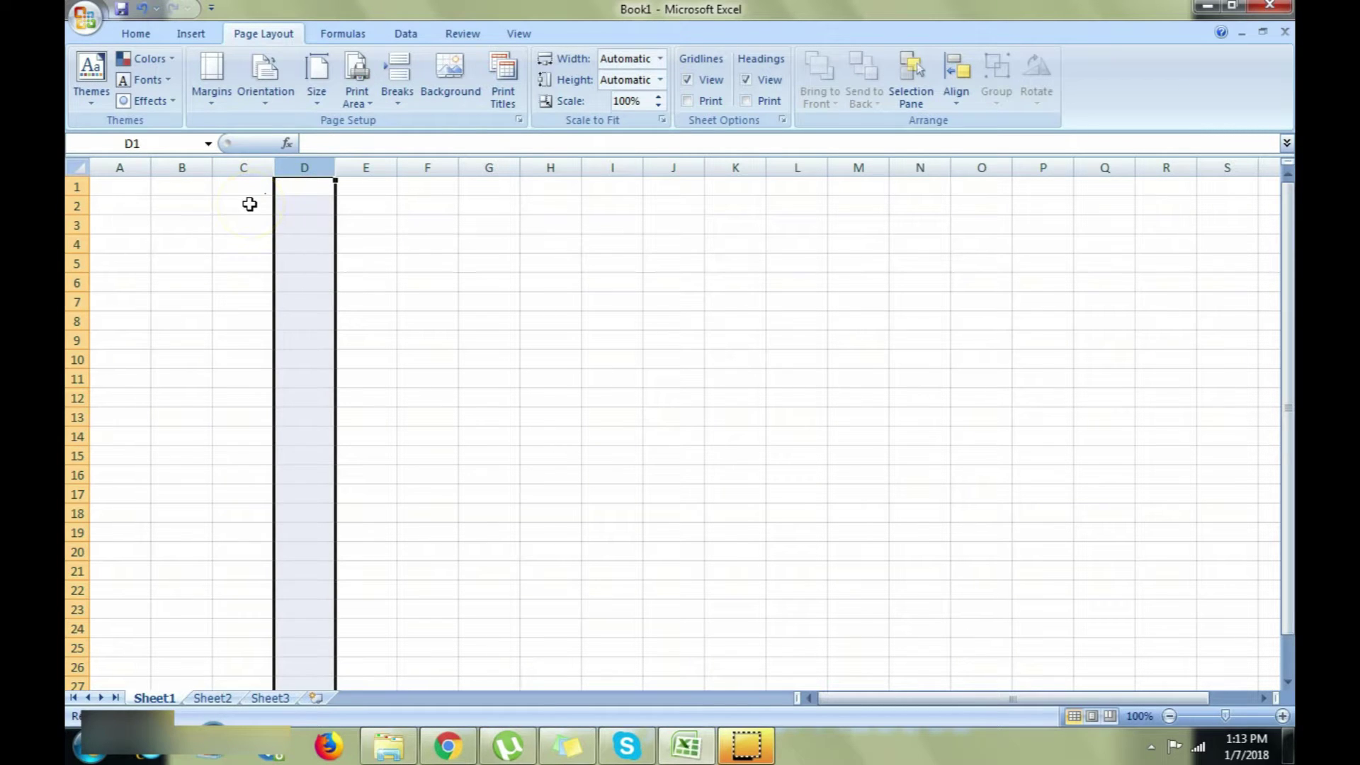
Step: Select cell B2 and the whole of row 1 to show a single cell and a row
left_click(164, 203)
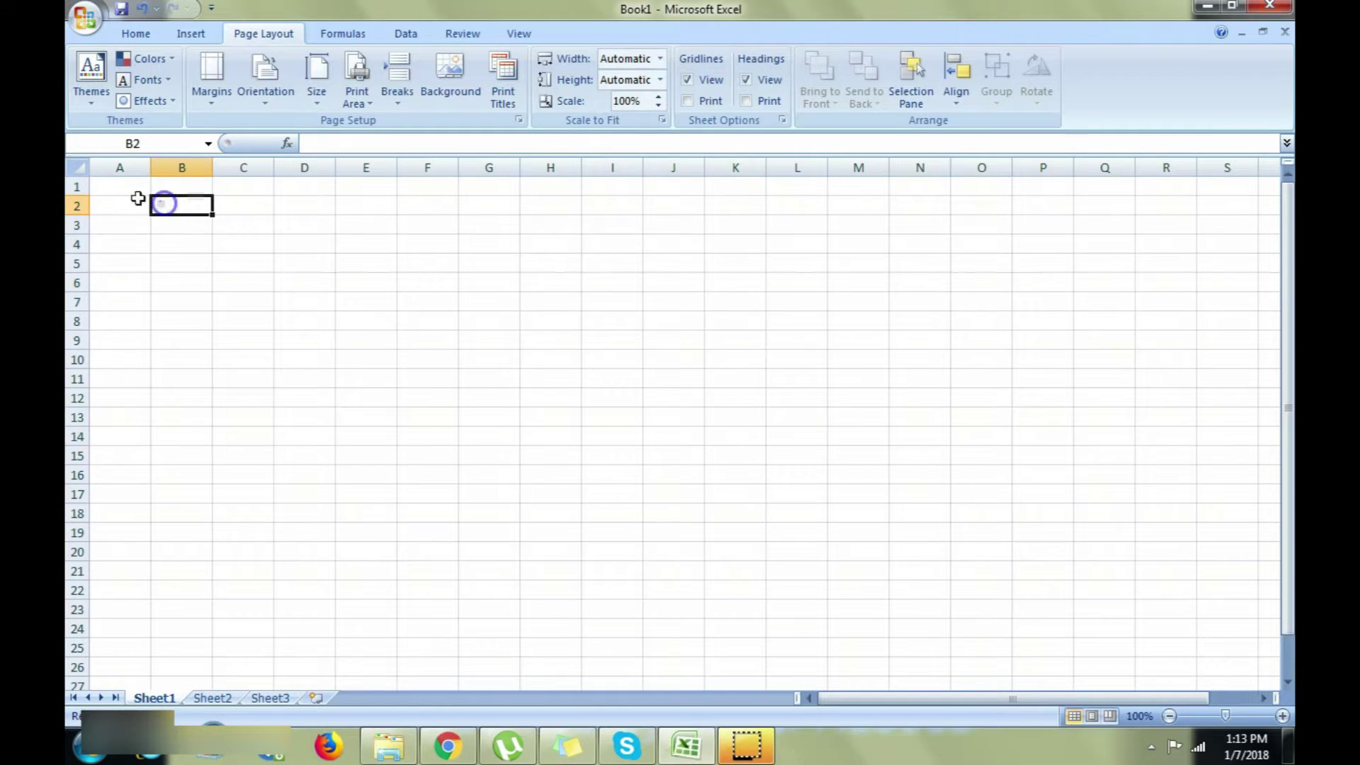
left_click(81, 190)
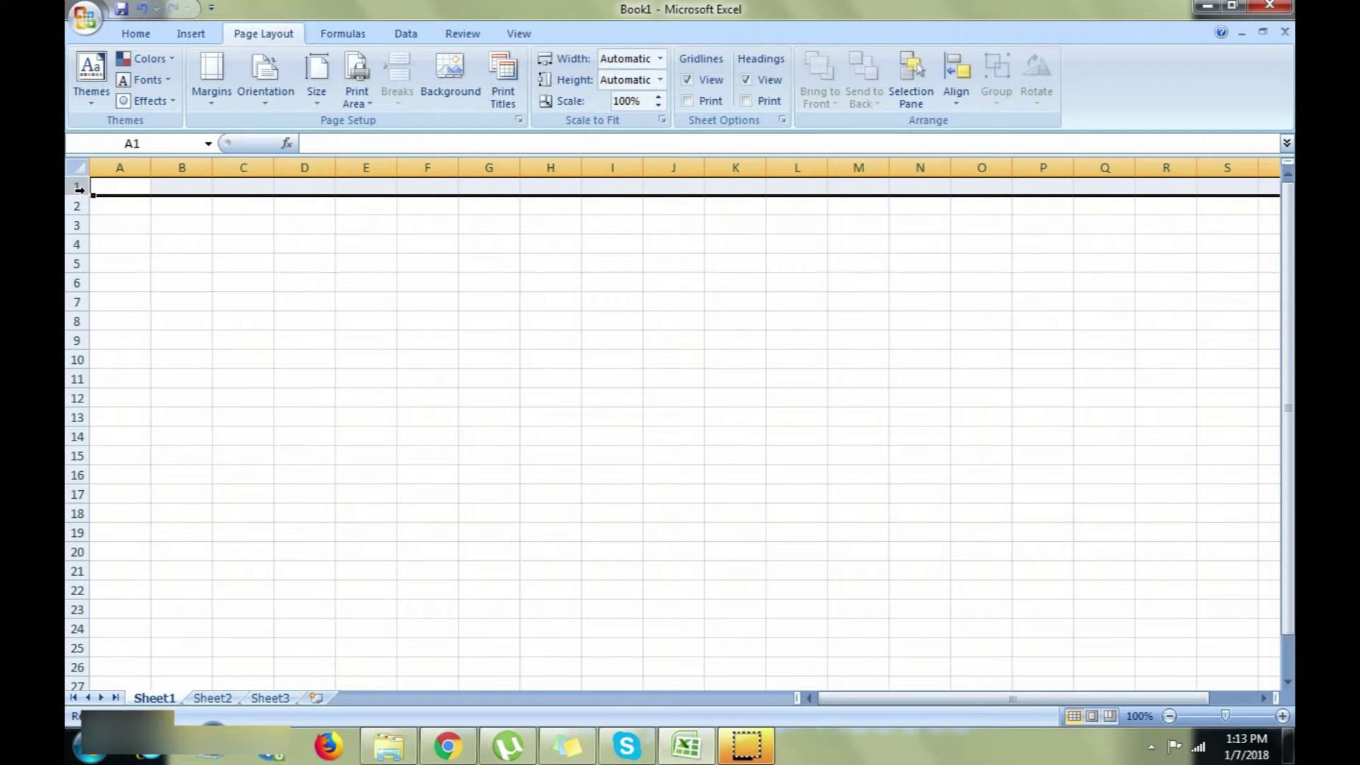
left_click(79, 226)
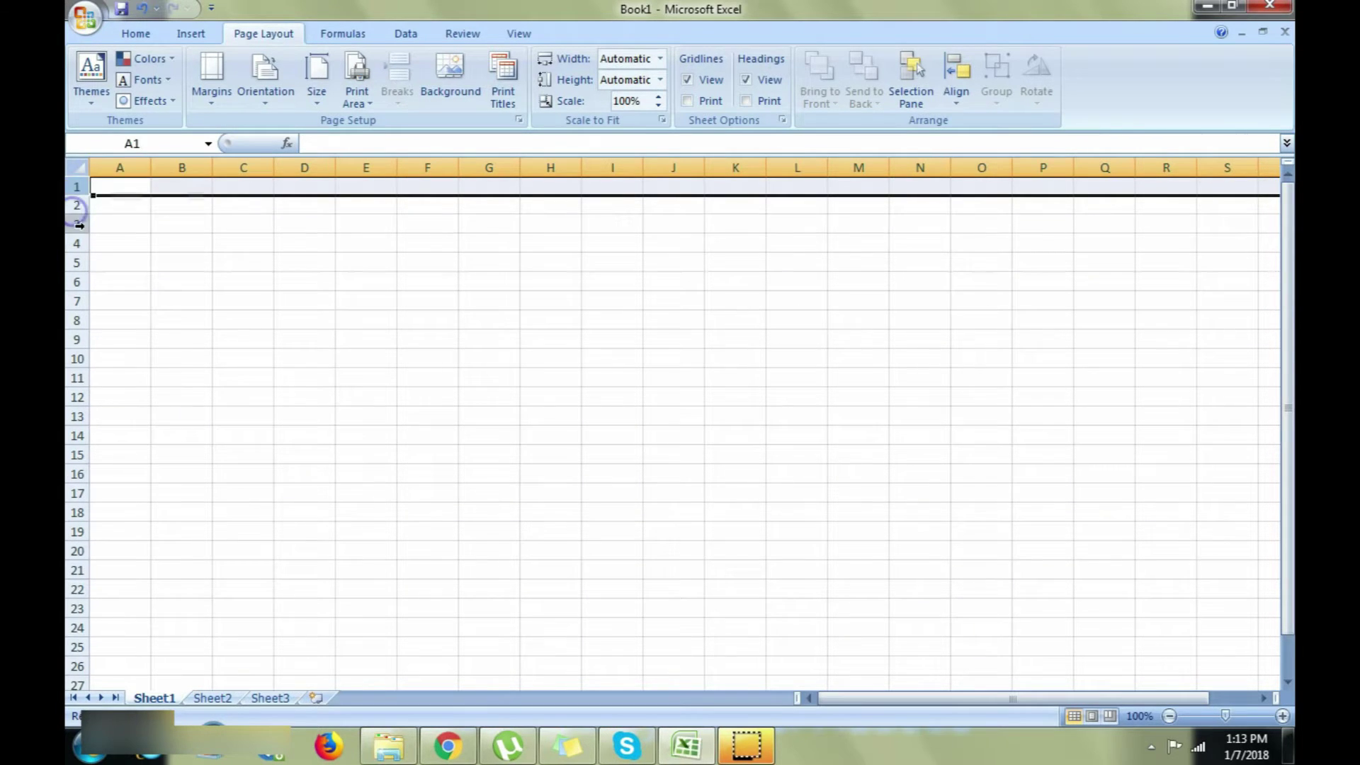
left_click(115, 236)
Step: Select cells A1 and B1 to check their cell addresses, closing the Windows color scheme prompt
left_click(134, 189)
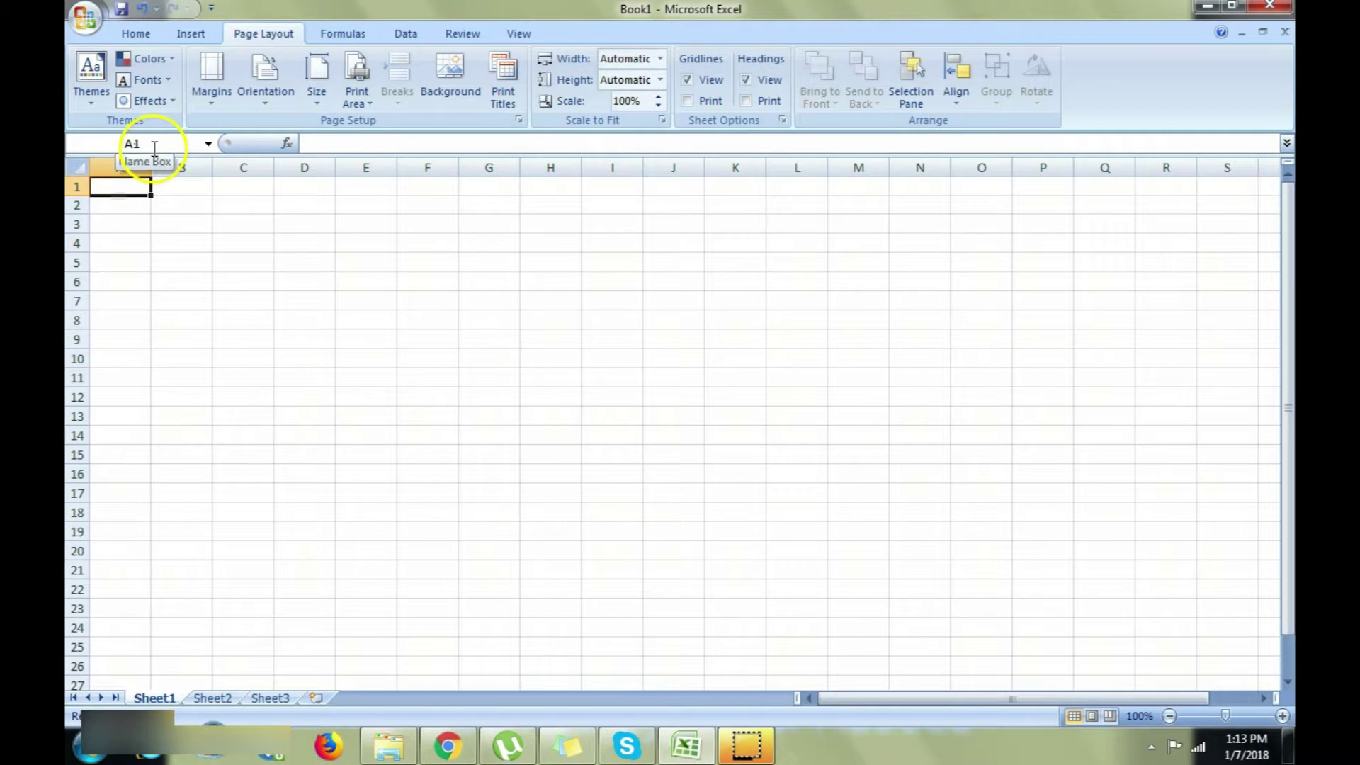
left_click(167, 187)
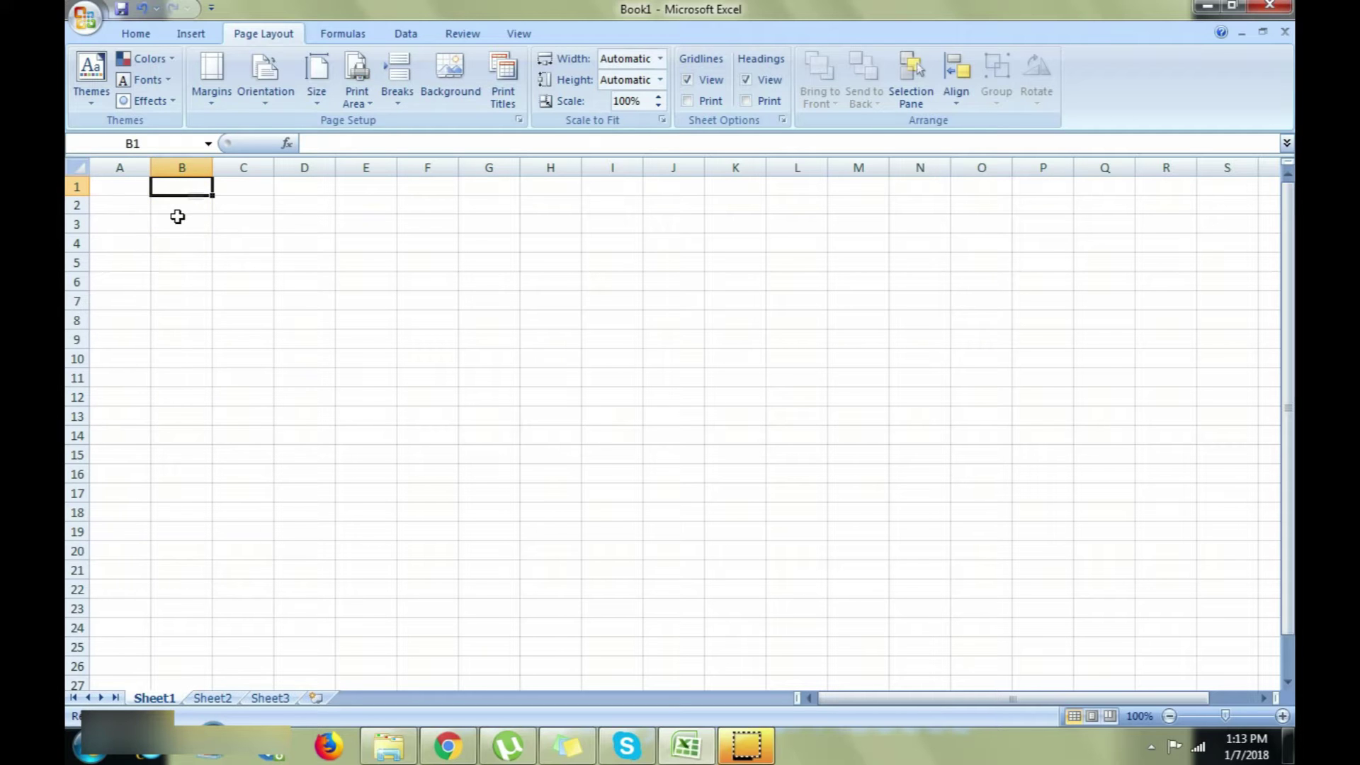
left_click(168, 212)
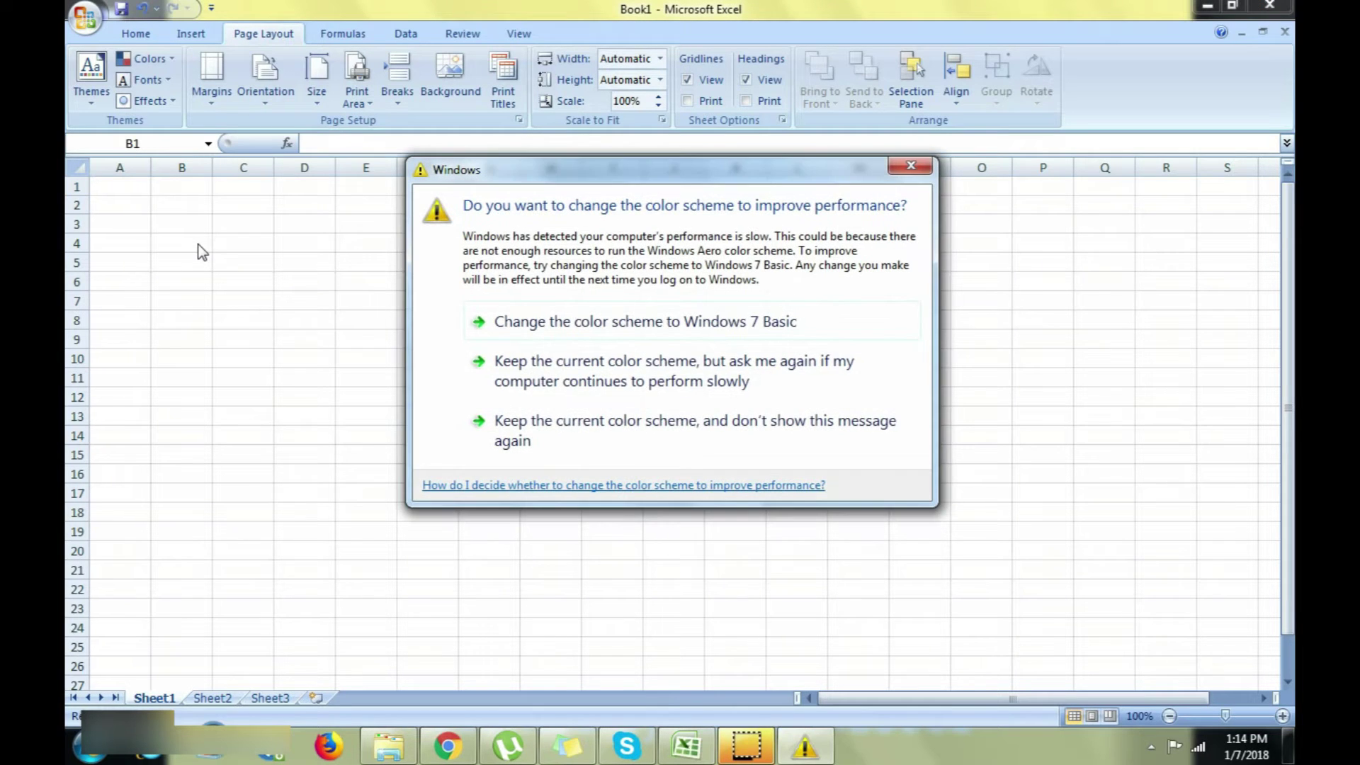
left_click(909, 170)
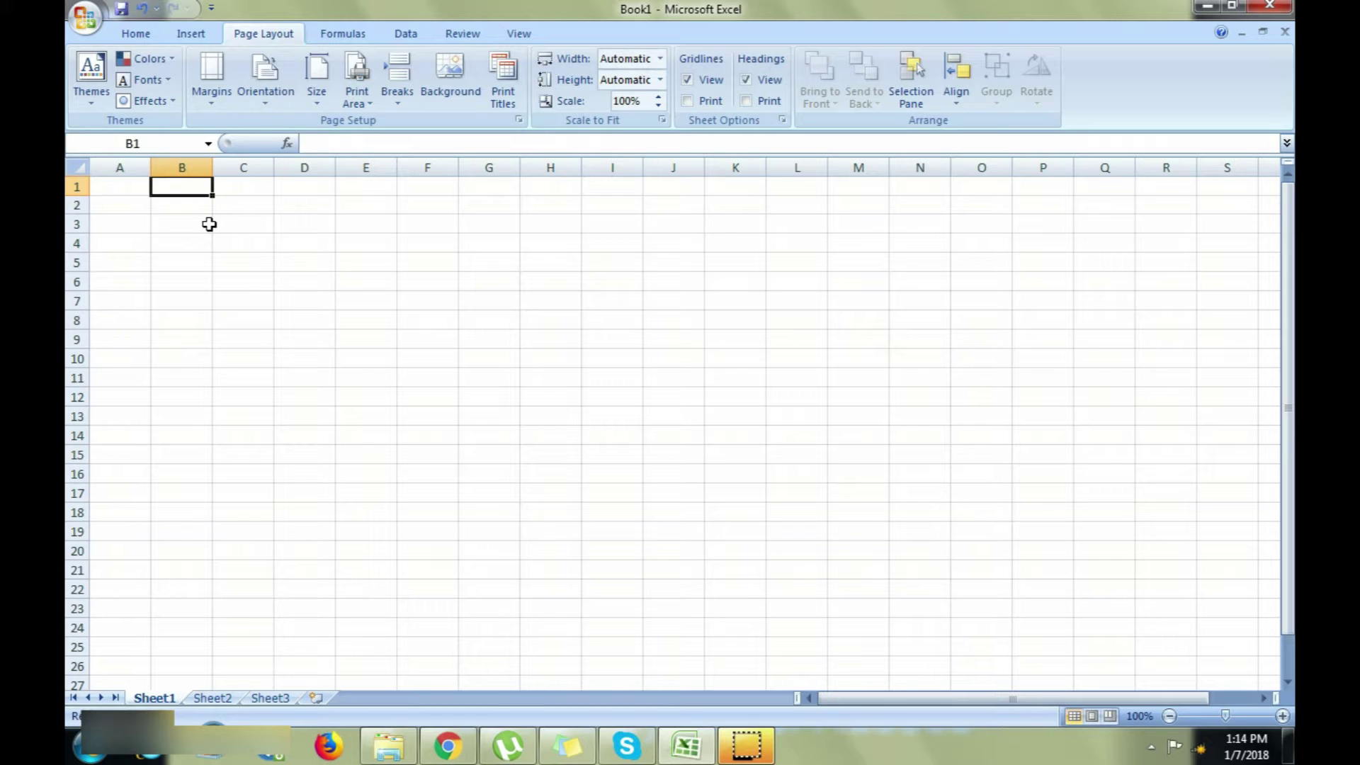
Step: Step cell by cell along row 1 to beyond column S and return to cell A1
key("Left")
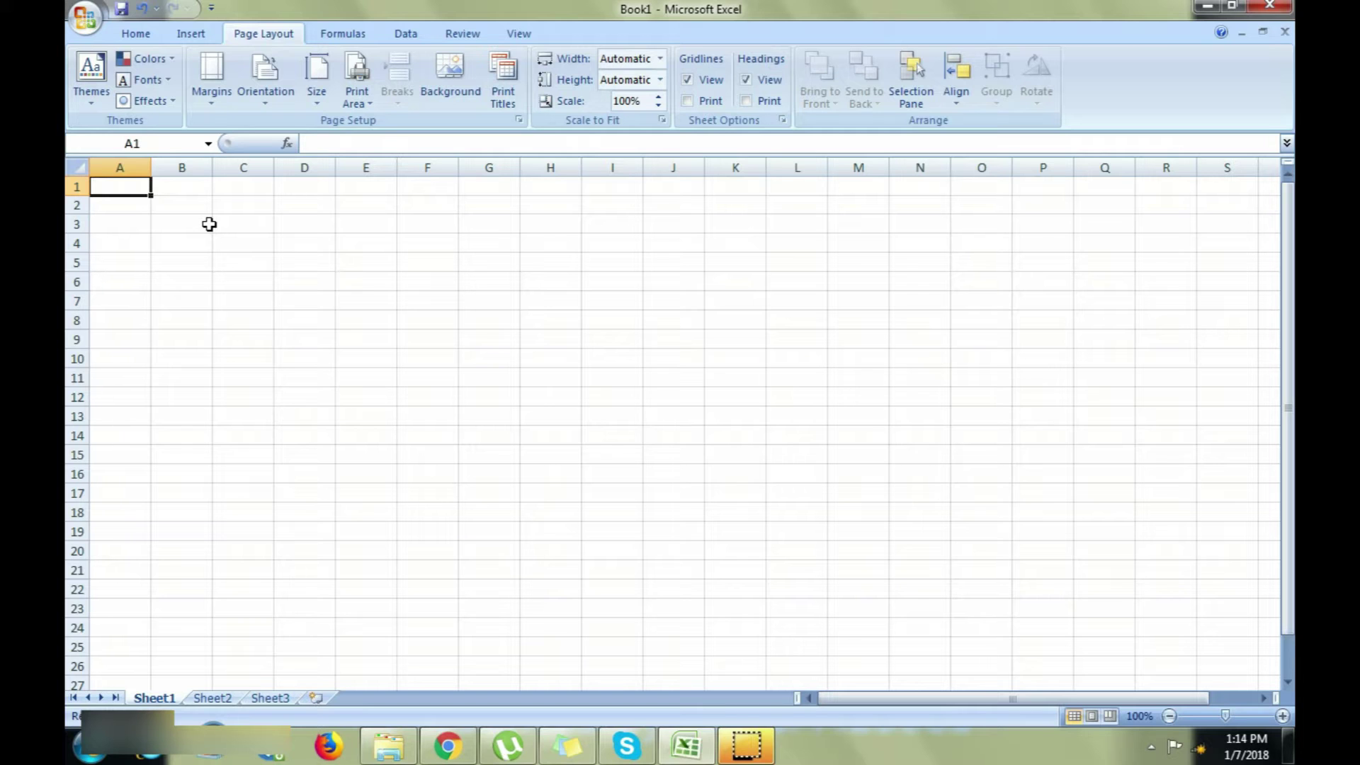
key("Right")
key("Right")
key("Right")
key("Right")
key("Right")
key("Right")
key("Right")
key("Right")
key("Right")
key("Right")
key("Right")
key("Left")
key("Left")
key("Left")
key("Left")
key("Left")
key("Left")
key("Left")
key("Left")
key("Left")
key("Left")
key("Right")
key("Right")
key("Right")
key("Right")
key("Right")
key("Right")
key("Right")
key("Right")
key("Right")
key("Right")
key("Right")
key("Right")
key("Right")
key("Right")
key("Right")
key("Right")
key("Right")
key("Right")
key("Right")
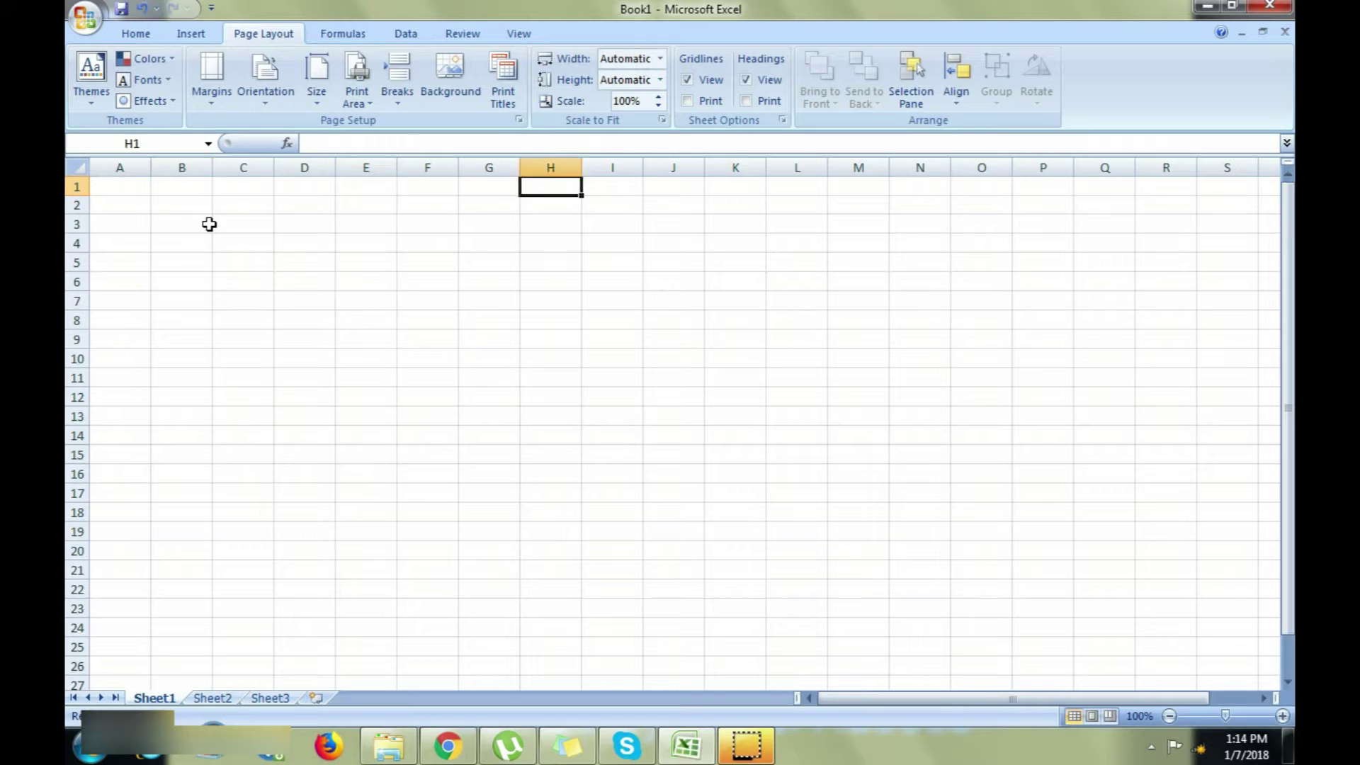
key("Right")
key("Right")
key("Right")
key("Right")
key("Right")
key("Right")
key("Left")
key("Right")
key("Right")
key("Right")
key("Right")
key("Right")
key("Left")
key("Left")
key("Left")
key("Left")
key("Left")
key("Left")
key("Left")
key("Left")
key("Left")
key("Left")
key("Left")
key("Left")
key("Left")
key("Left")
key("Left")
key("Left")
key("Left")
key("Left")
key("Left")
key("Left")
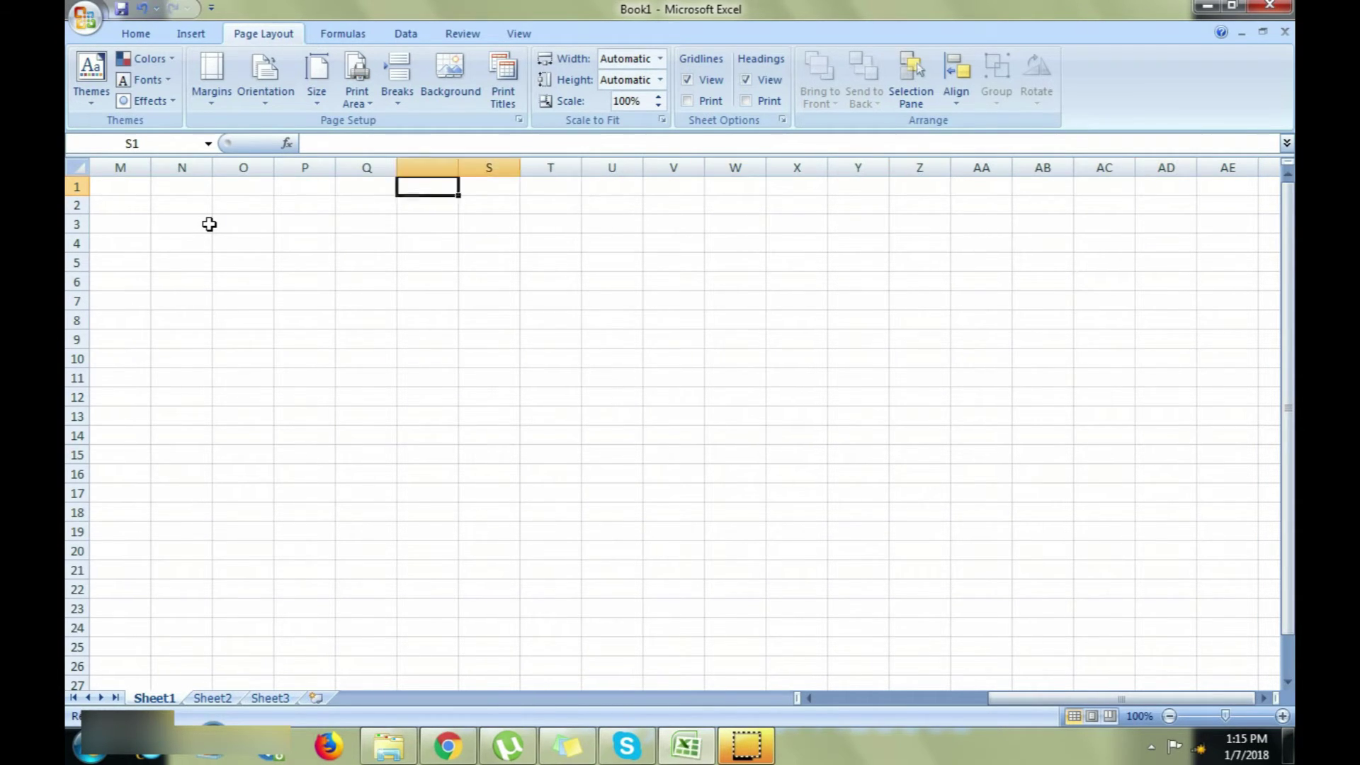
key("Left")
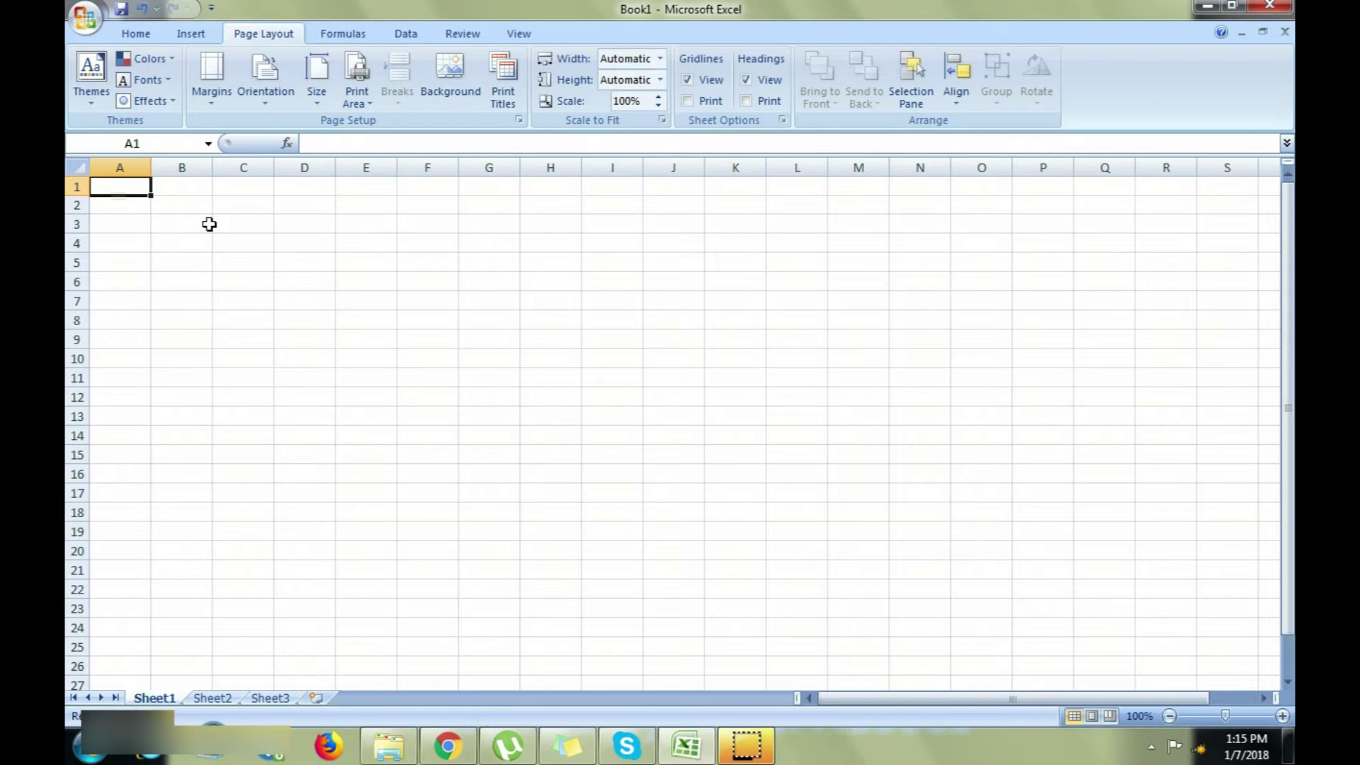
Step: Jump from A1 to the sheet's last column and back, and to its last row and back, leaving the color scheme unchanged
key("ctrl+Right")
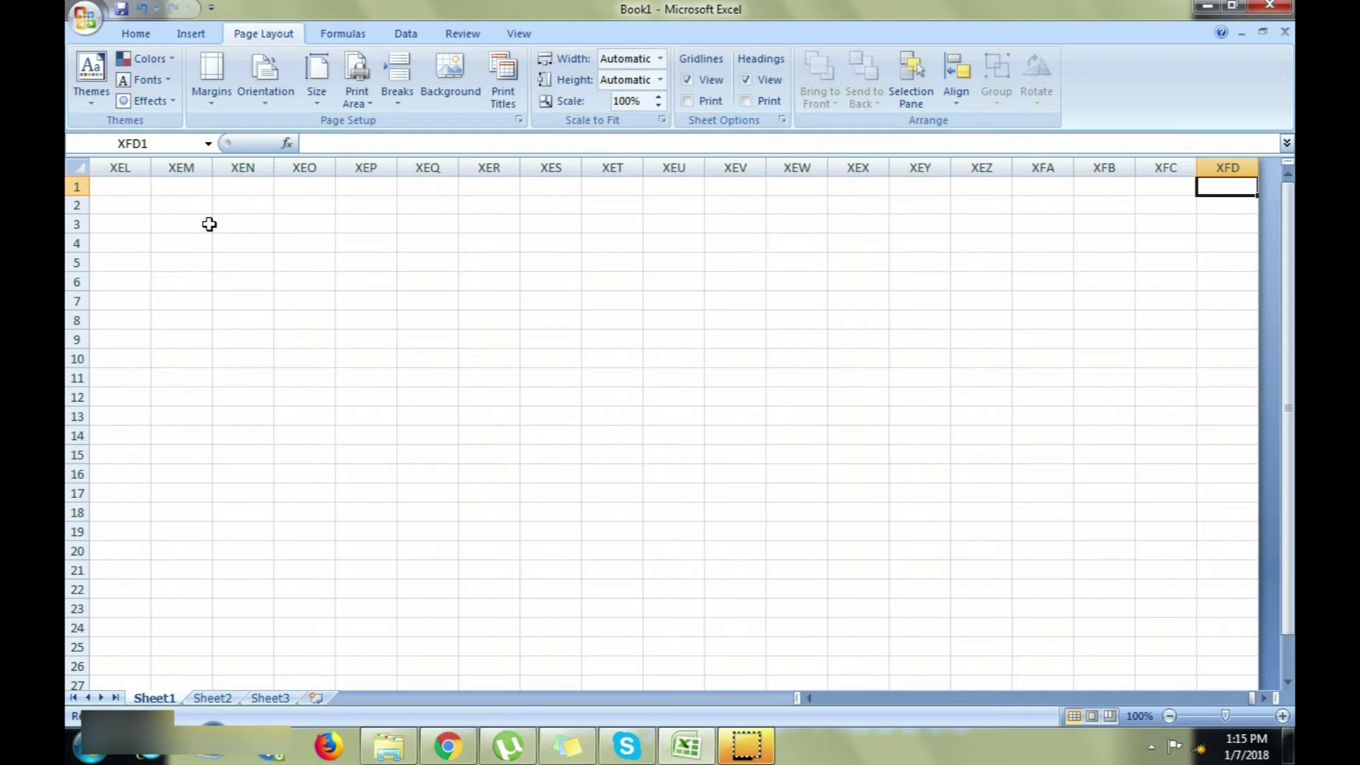
key("ctrl+Left")
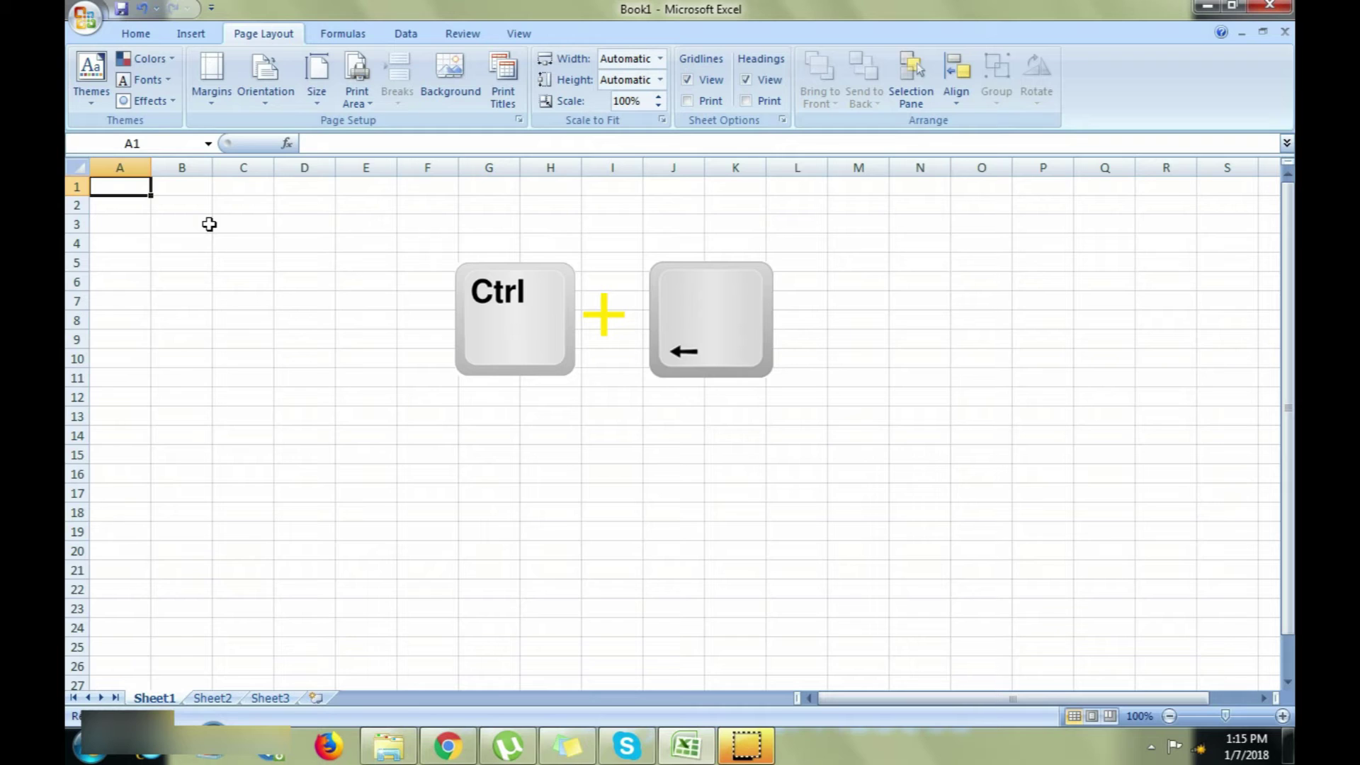
key("ctrl+Down")
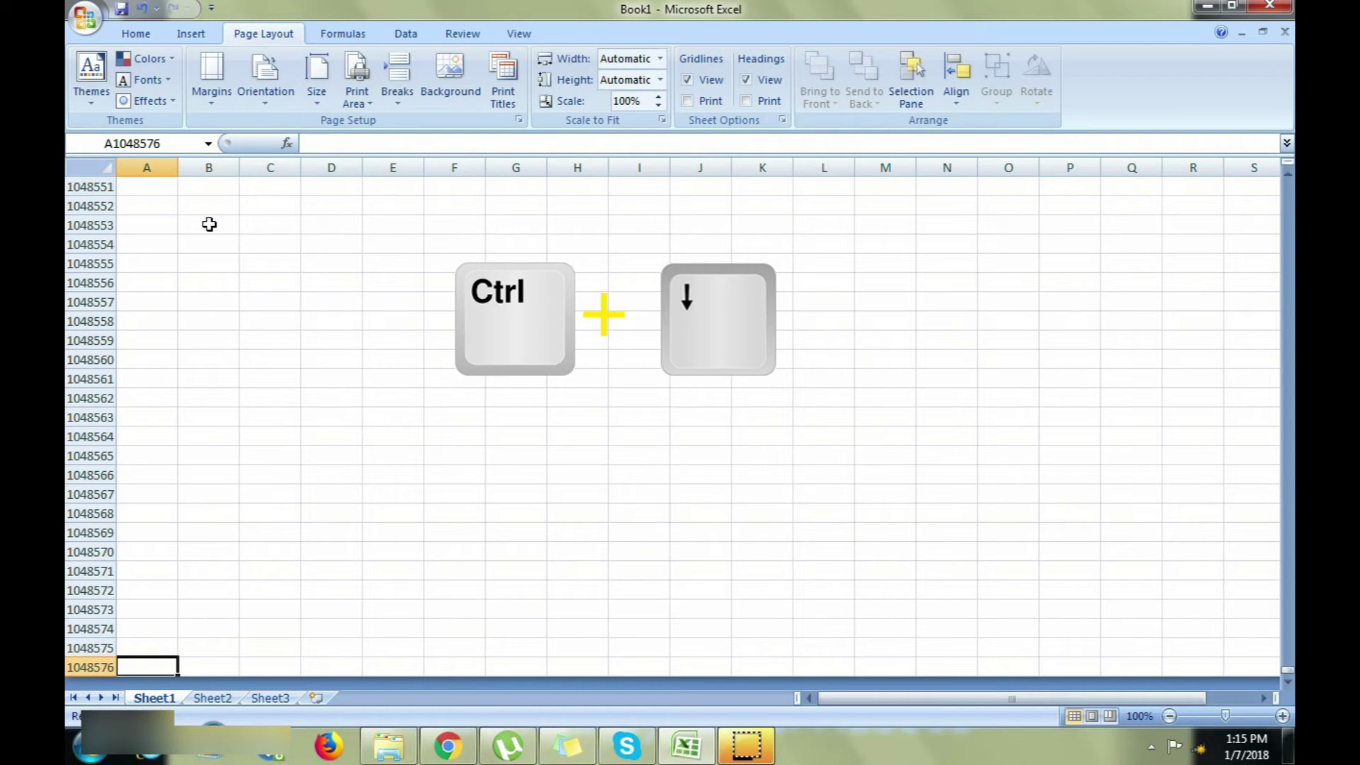
key("ctrl+Up")
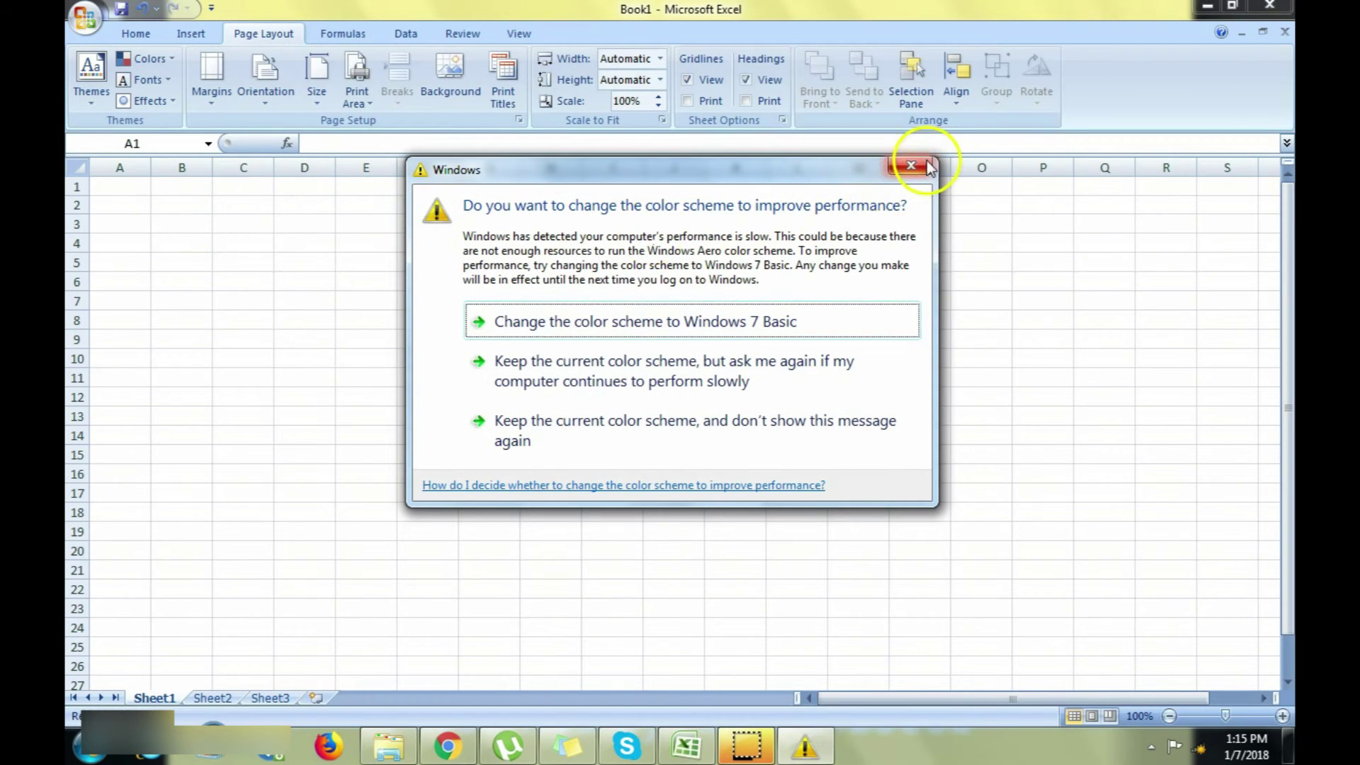
left_click(911, 167)
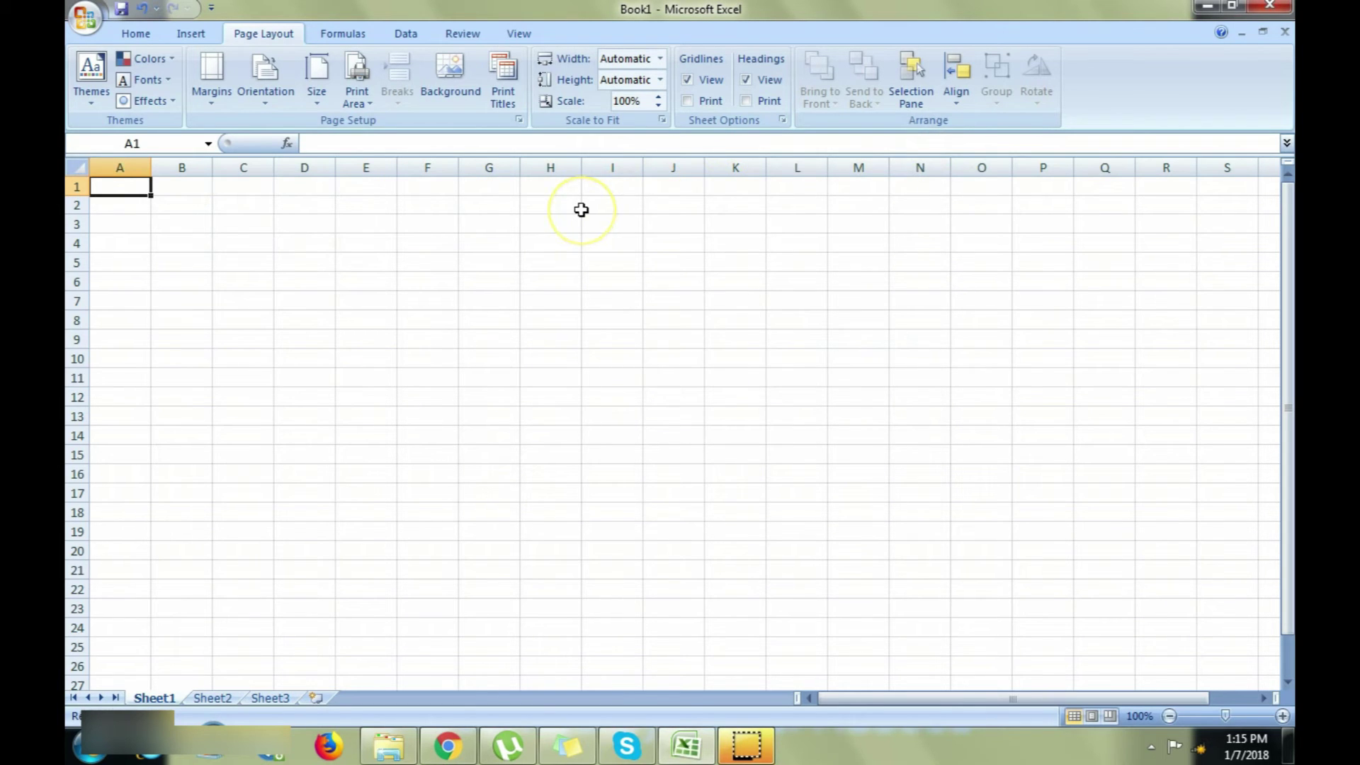